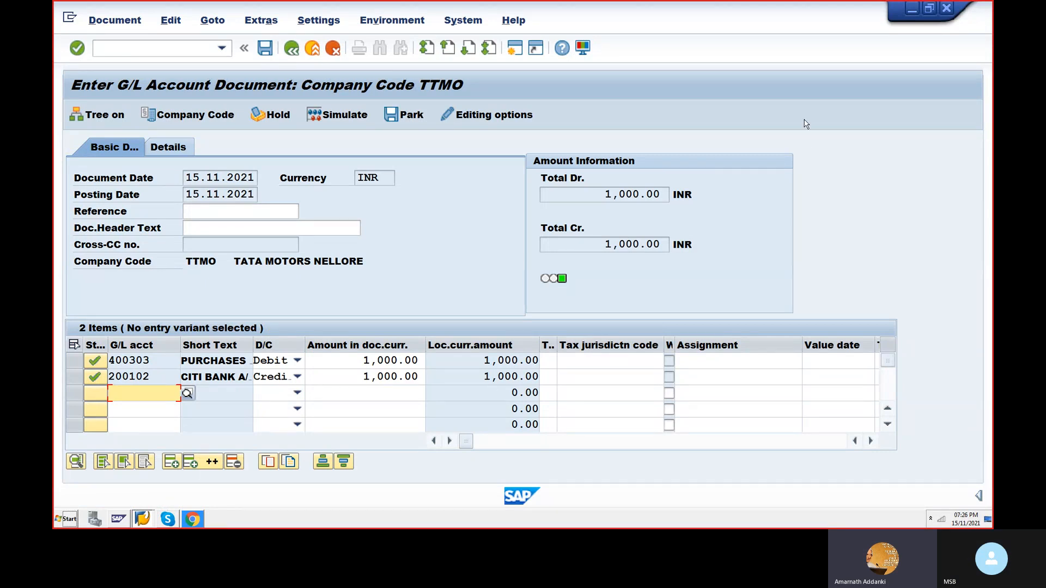
- Close the Google Chrome window that is open behind the G/L document entry
click(194, 519)
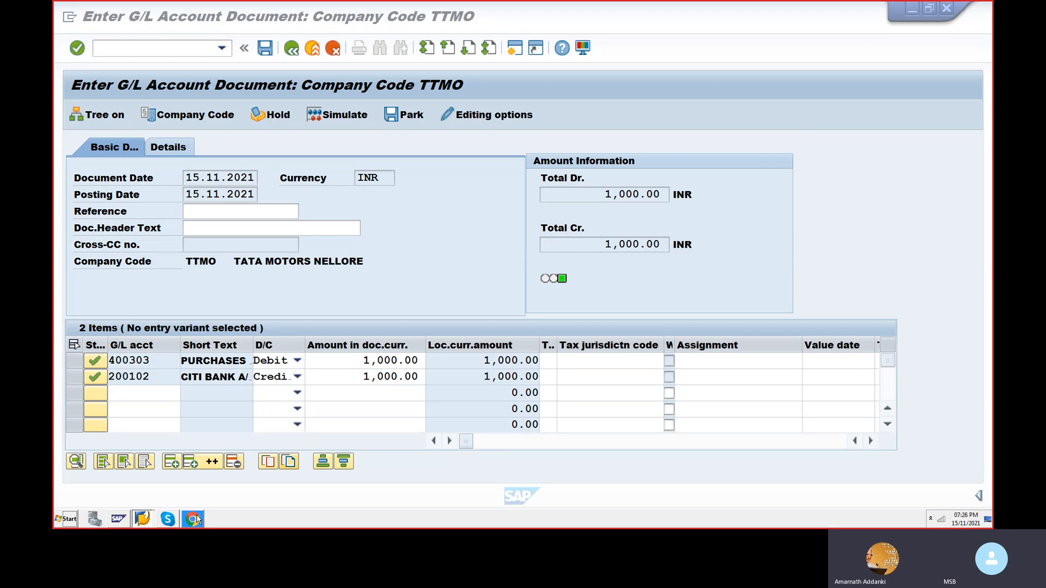
right_click(196, 519)
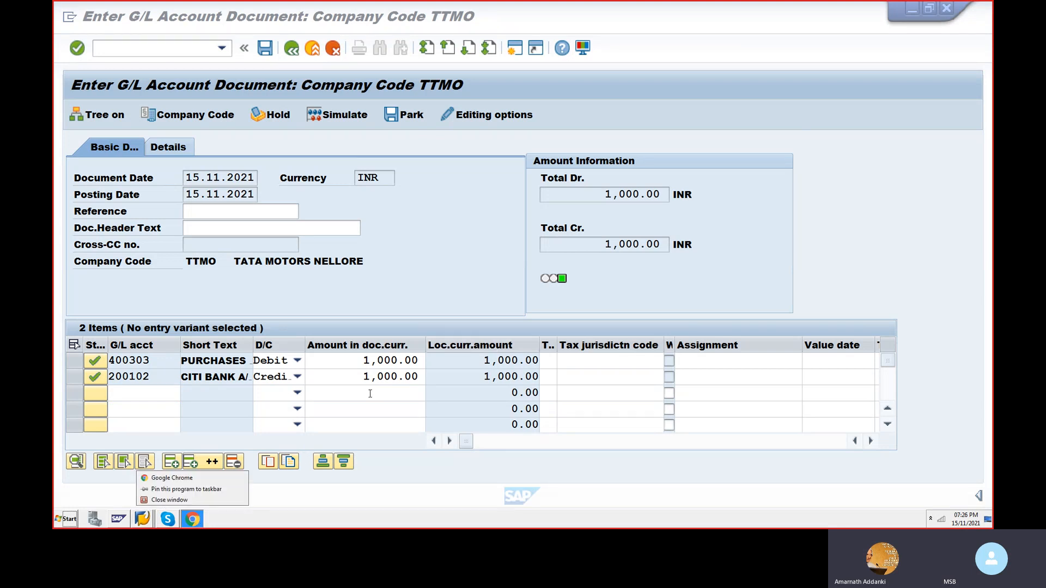
click(171, 496)
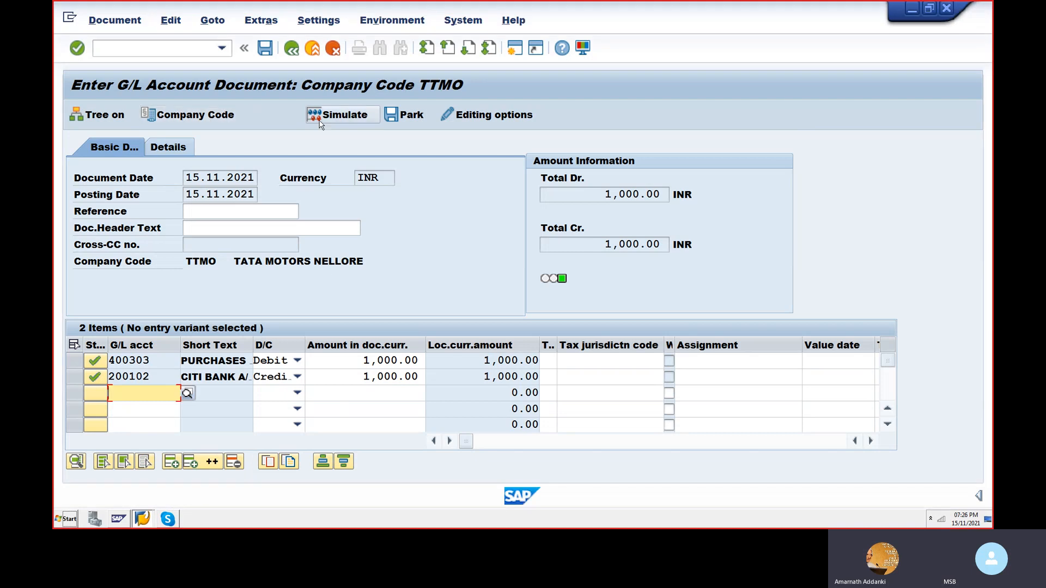
- Simulate the G/L account document for company code TTMO and post it
click(349, 116)
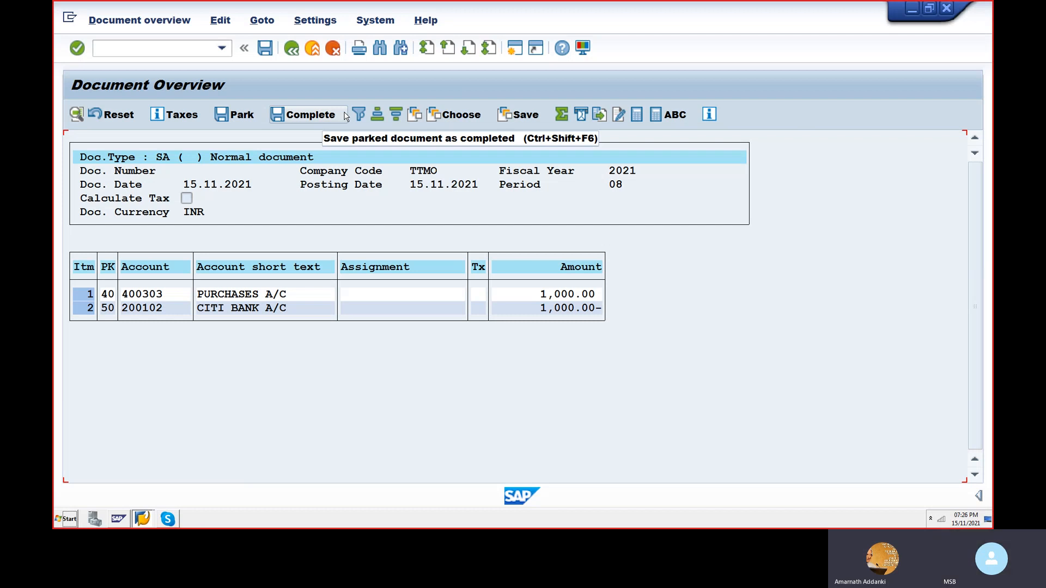
click(265, 49)
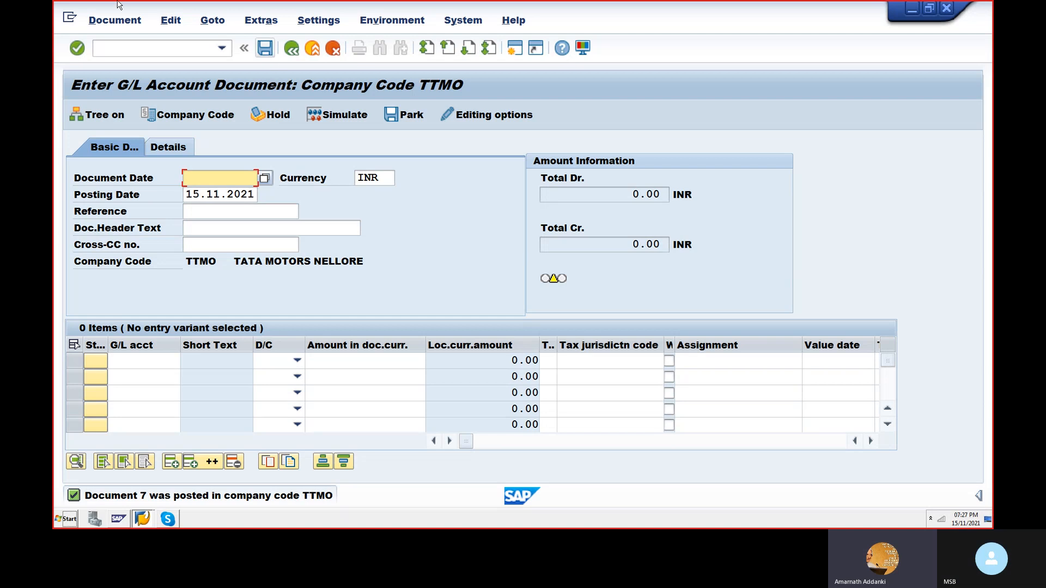
- Leave the current transaction and start transaction F-02 for entering a G/L account posting
click(134, 50)
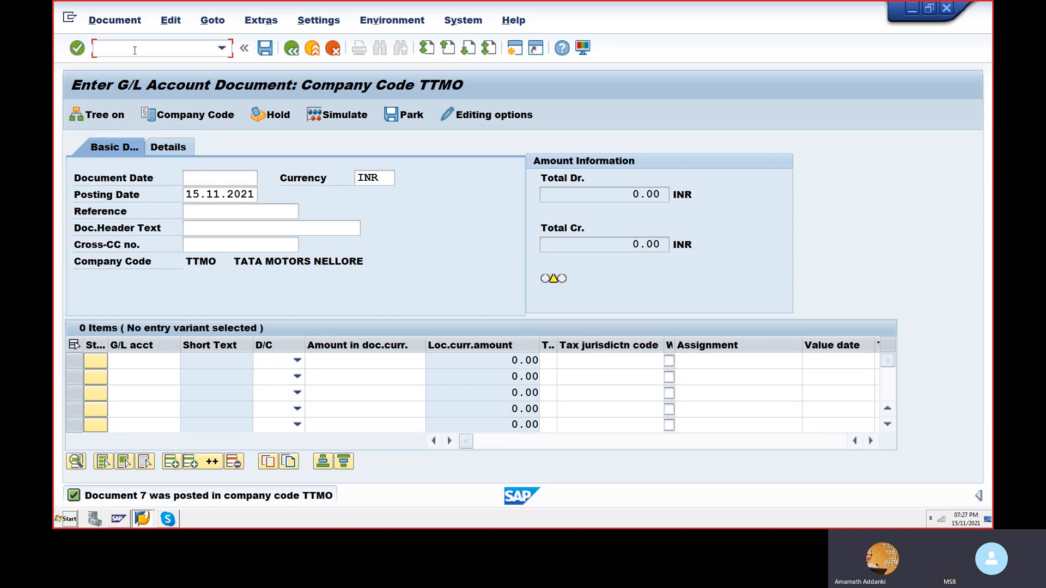
text(F-02)
key(BackSpace)
key(BackSpace)
key(BackSpace)
key(BackSpace)
text(/NF-202)
key(BackSpace)
key(BackSpace)
key(BackSpace)
text(0)
key(BackSpace)
text(02)
key(Return)
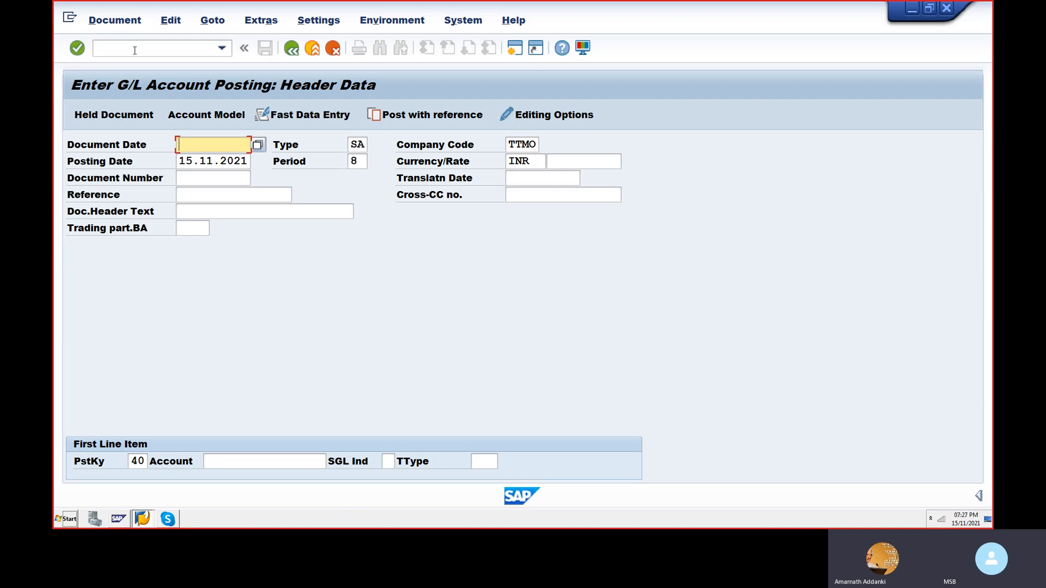
- Set the document date in the posting header to 15.11.2021
text(15.11.2021)
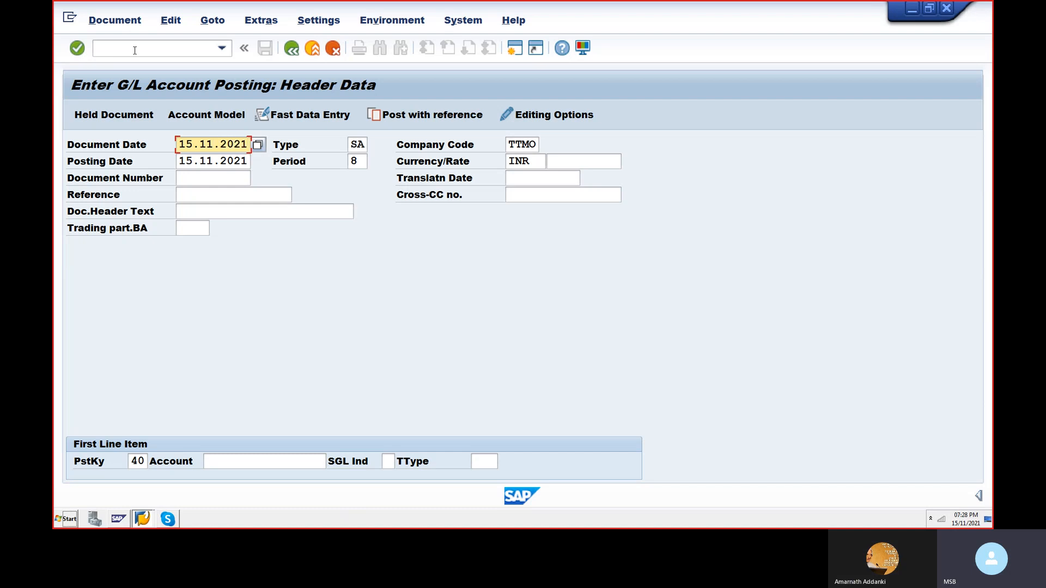
key(Tab)
key(Tab)
key(Tab)
key(Tab)
key(Tab)
key(Tab)
key(Tab)
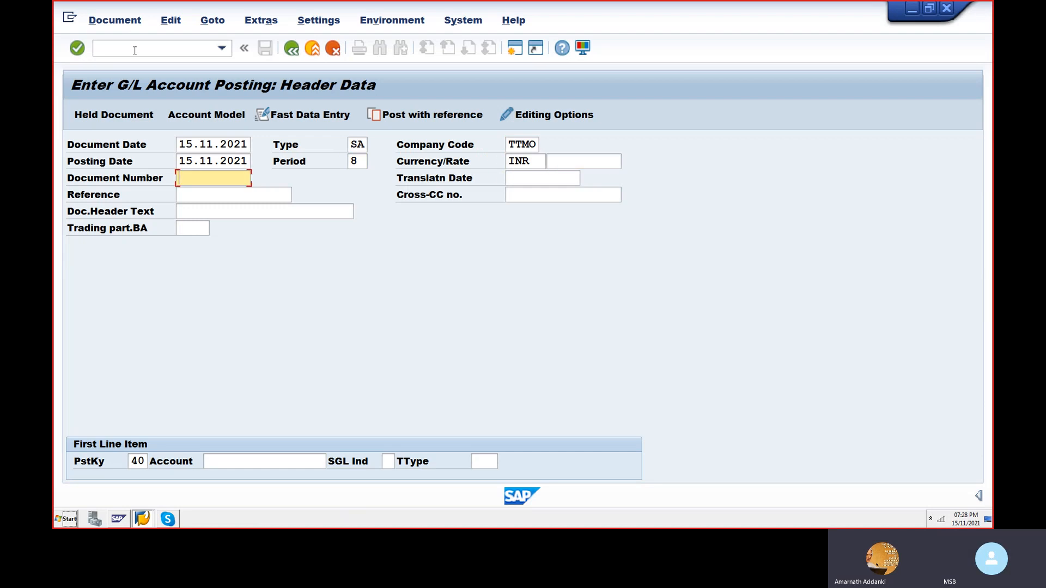
key(Tab)
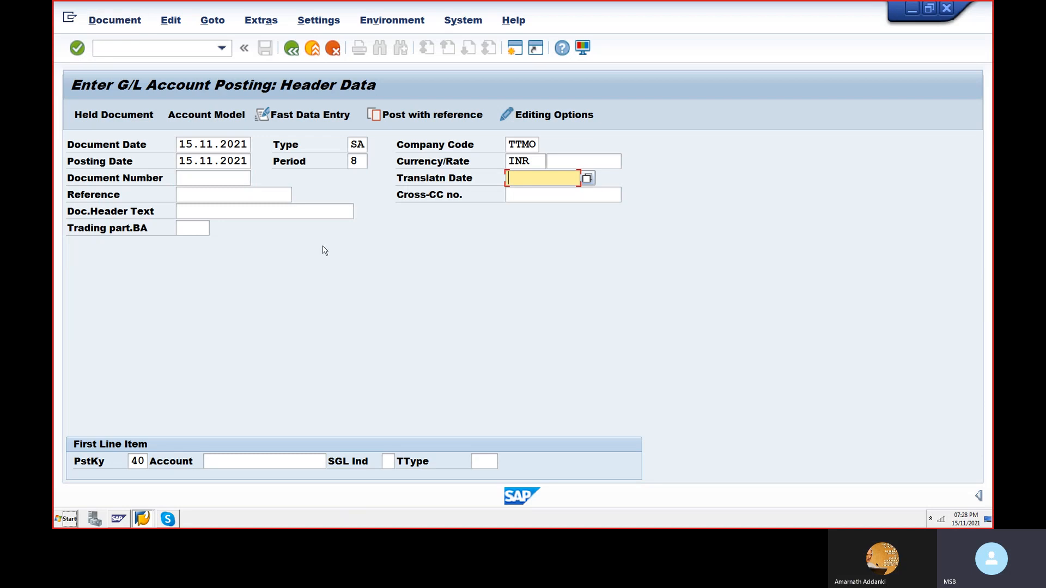
- Enter 12 as the reference in the posting header
click(207, 197)
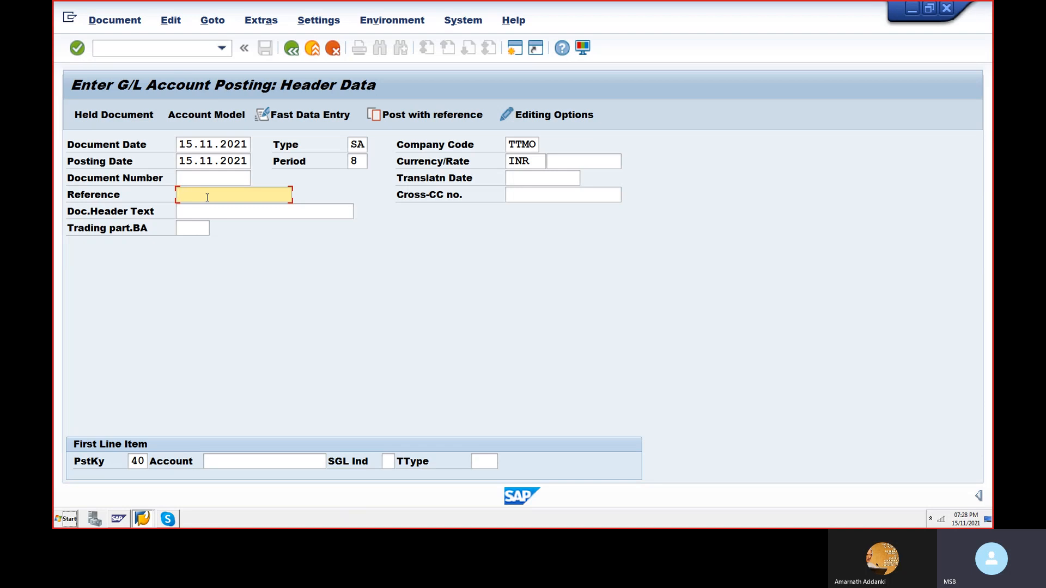
text(12)
key(Tab)
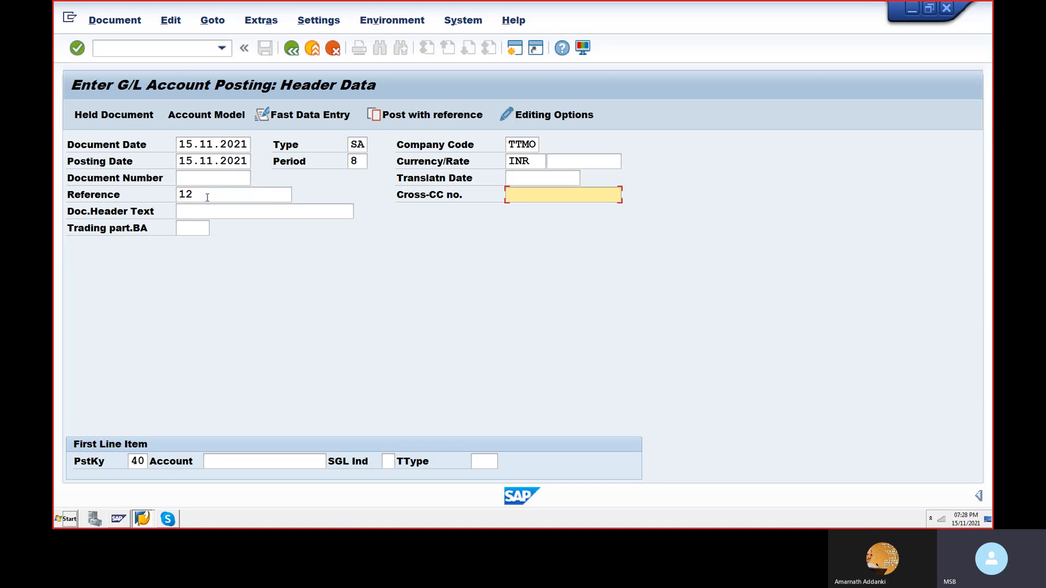
key(Tab)
key(Tab)
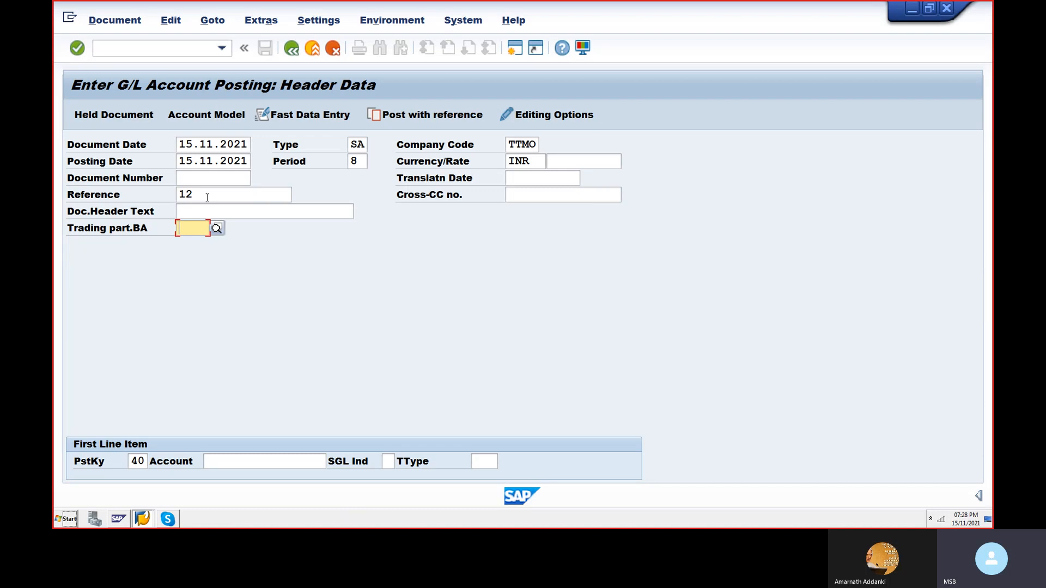
text(T)
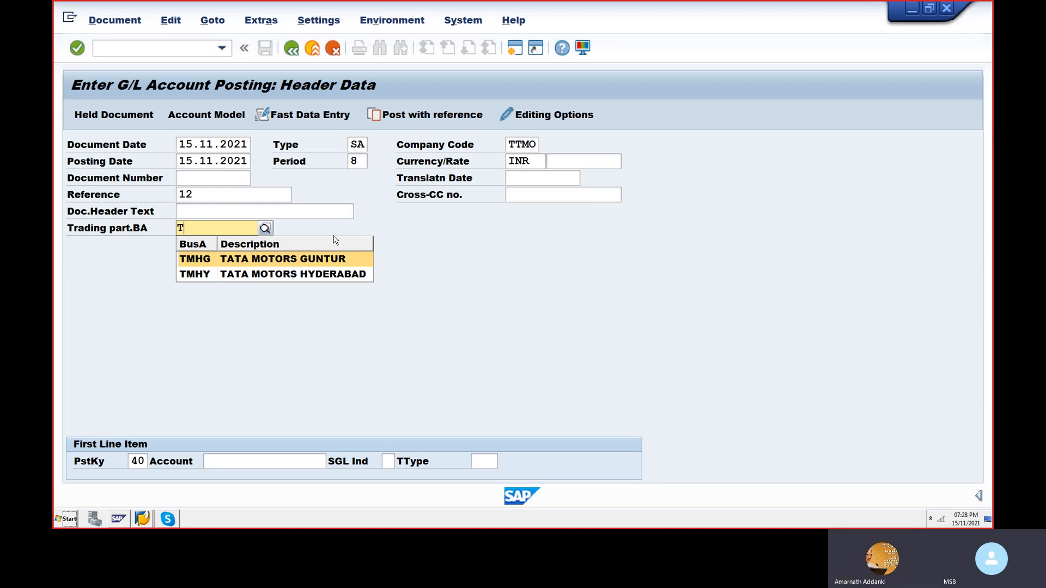
click(367, 336)
key(BackSpace)
key(Tab)
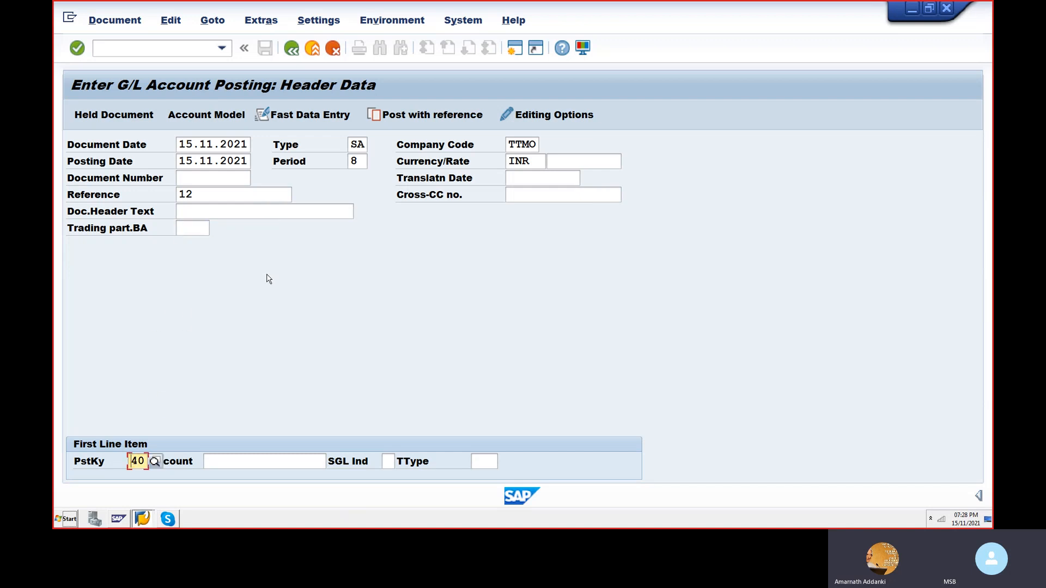
key(Tab)
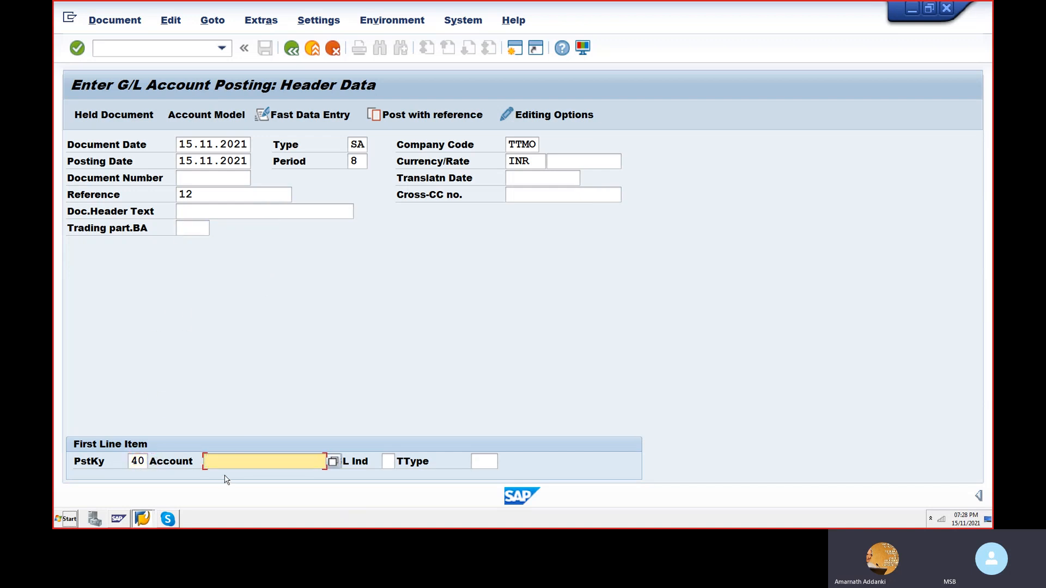
key(shift+Tab)
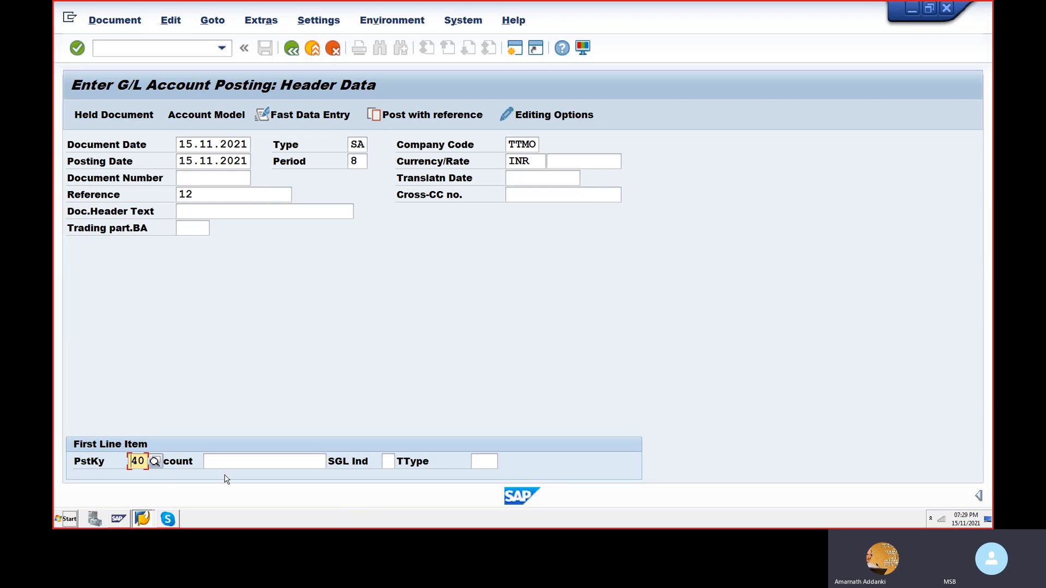
key(Tab)
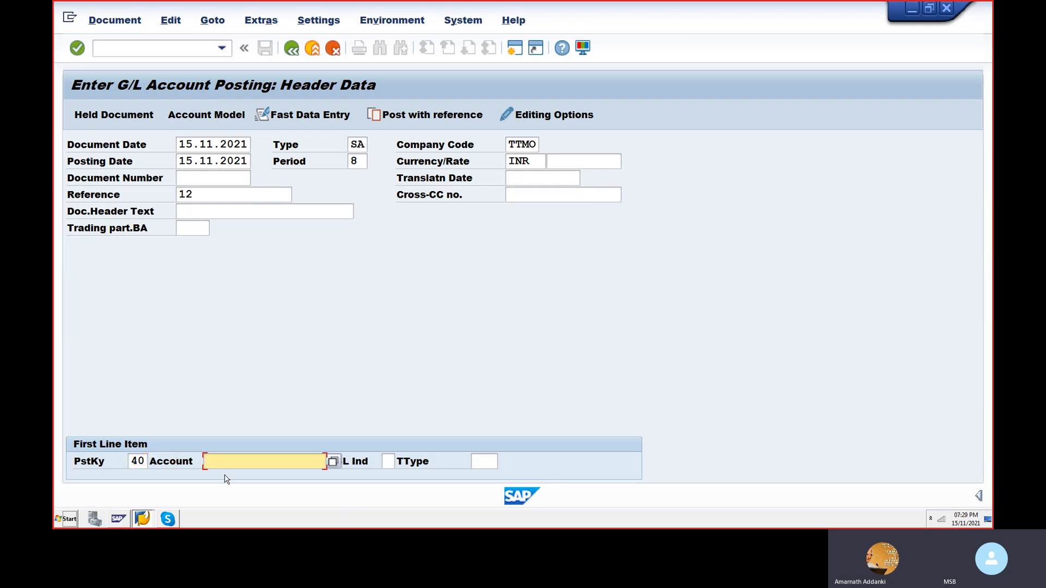
text(4)
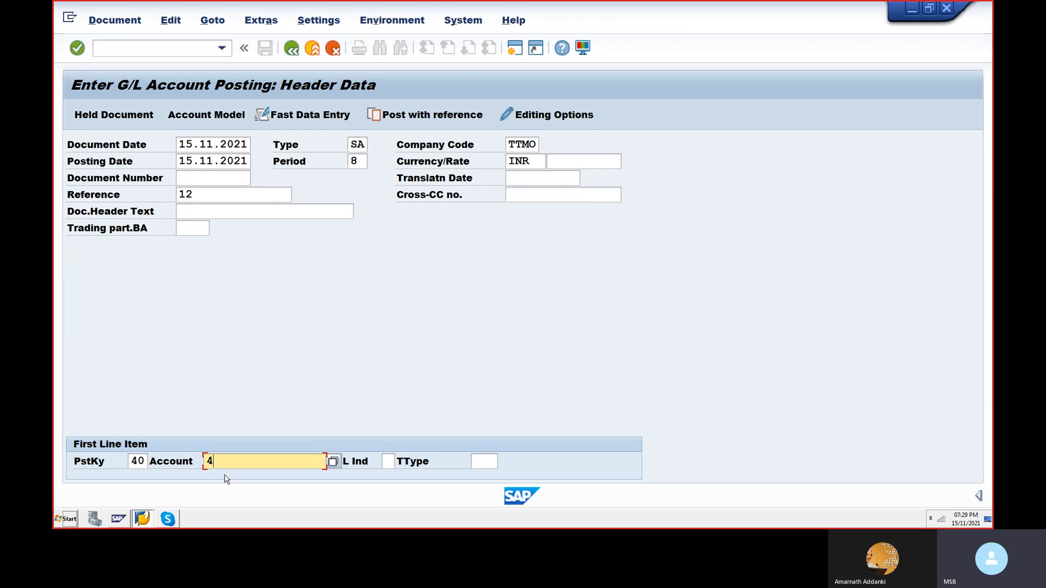
key(Return)
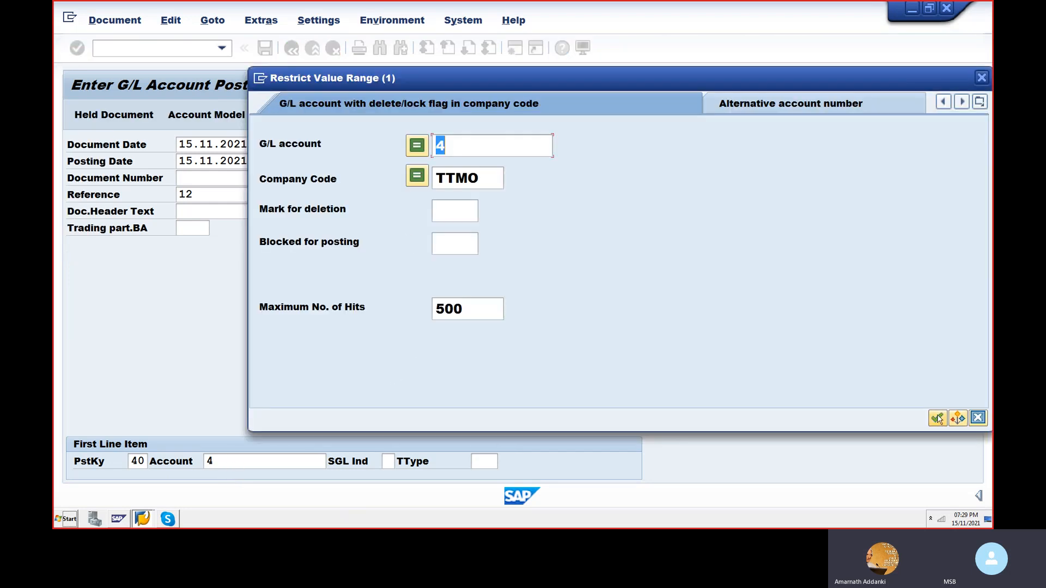
key(BackSpace)
click(981, 77)
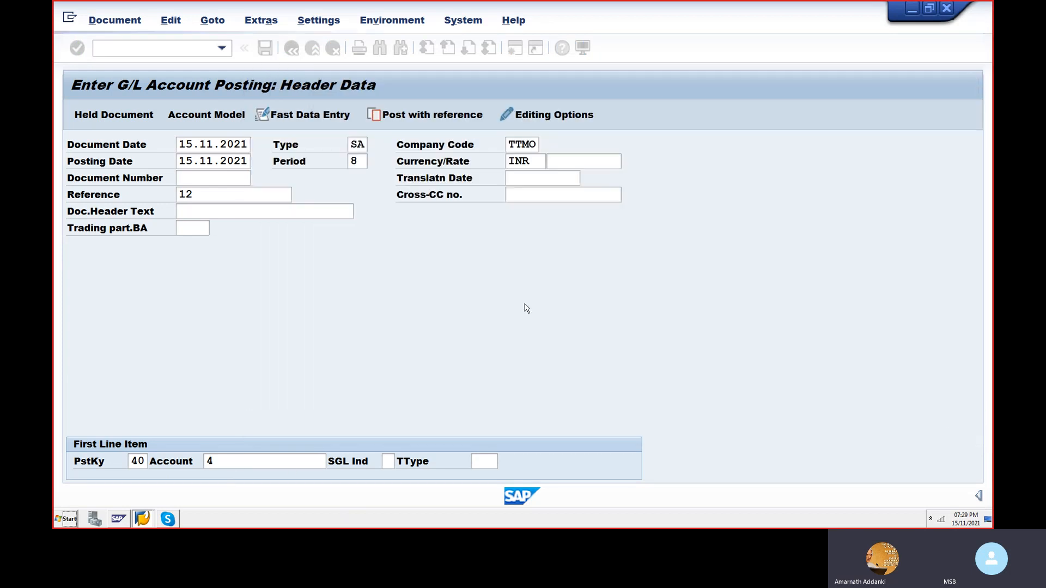
key(BackSpace)
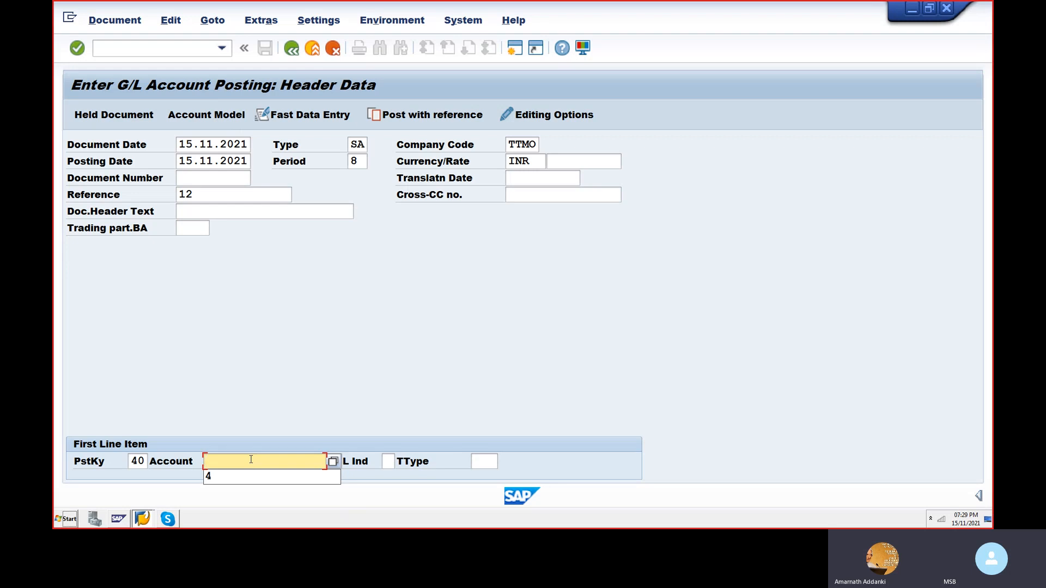
- Look up the G/L accounts of company code TTMO, pick PURCHASES ACCOUNT for the first line item and proceed to its item details
click(339, 464)
key(F4)
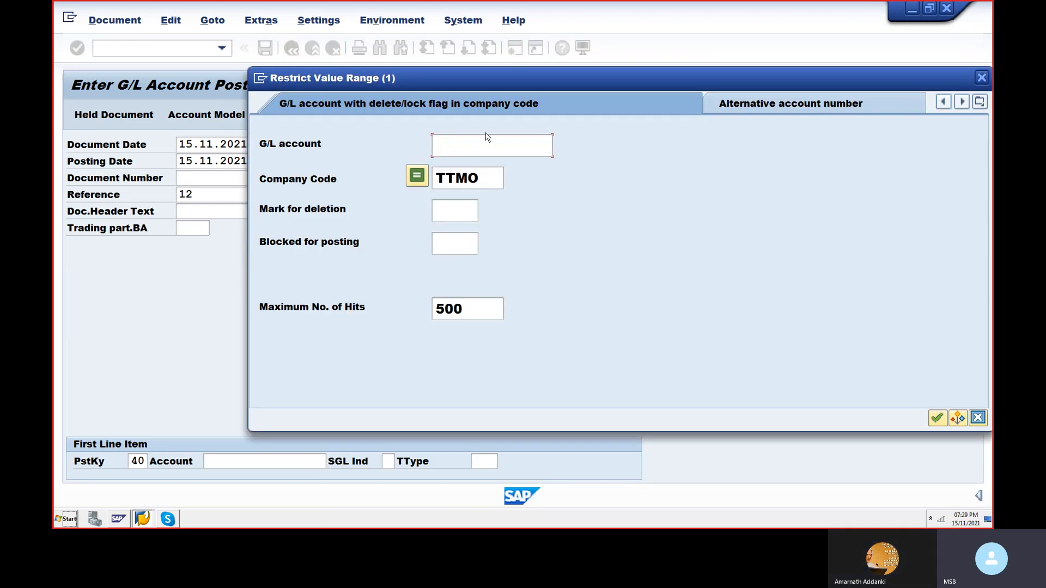
click(937, 418)
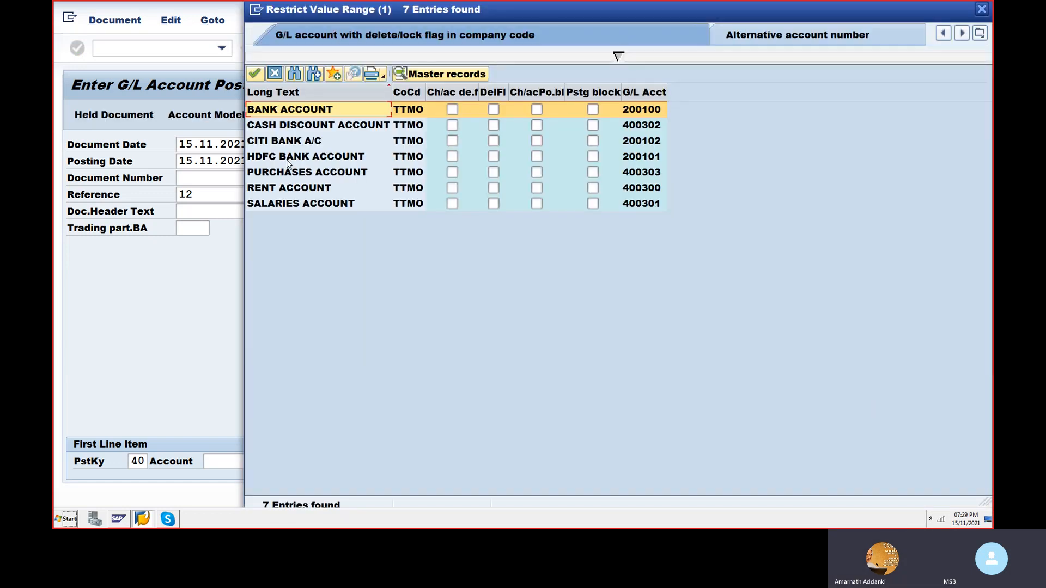
click(284, 174)
double_click(283, 174)
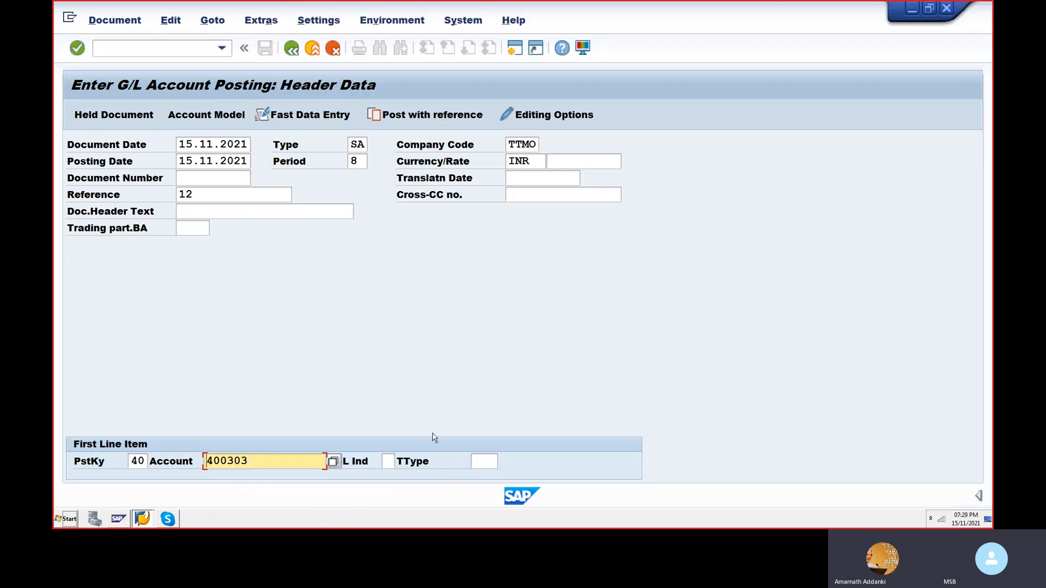
key(Return)
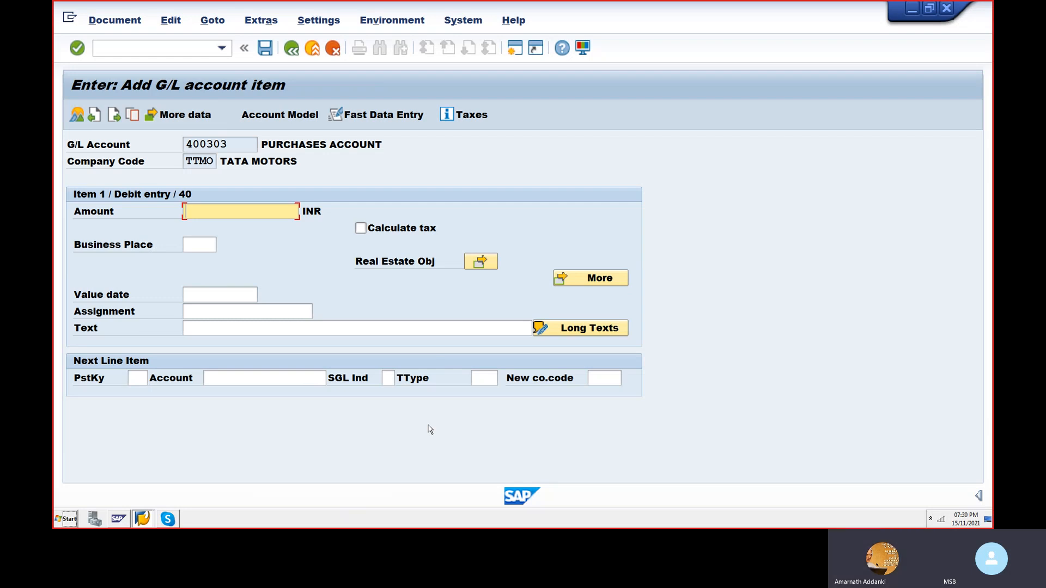
- Set the debit item's amount to 10000 INR and the next line item's posting key to 50, Credit entry
text(10000)
click(222, 294)
click(219, 313)
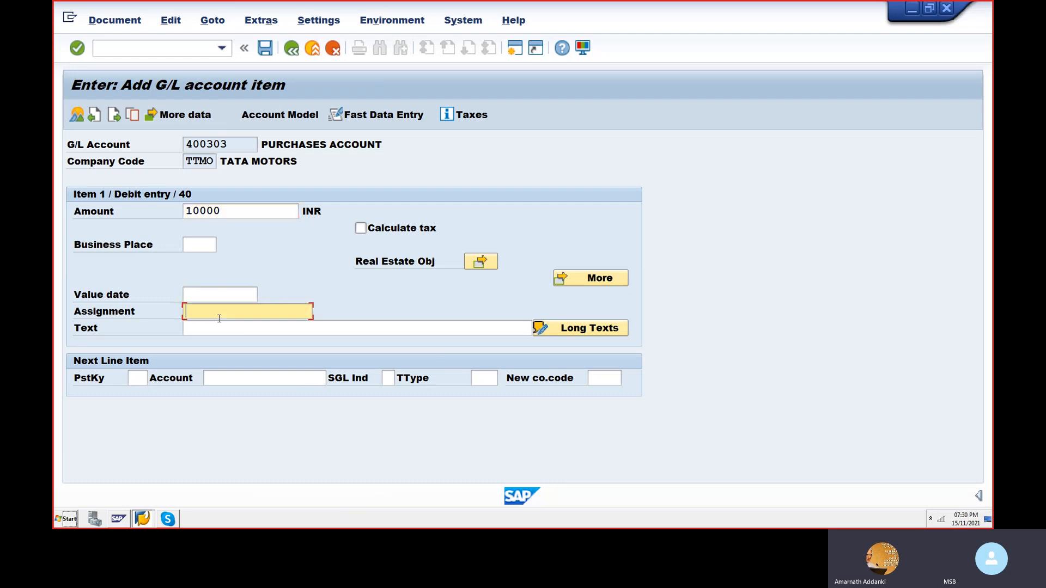
click(130, 379)
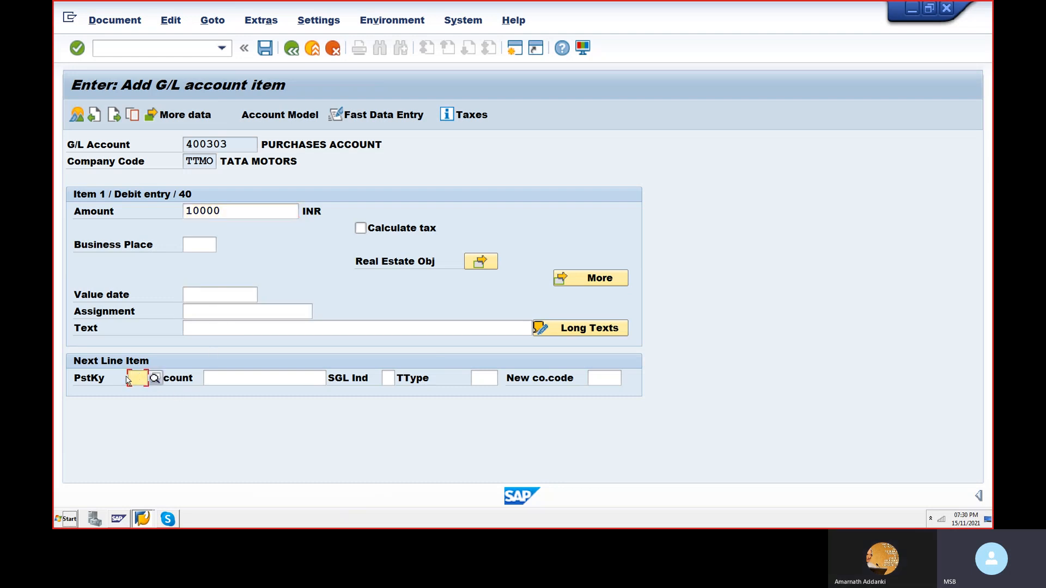
text(50)
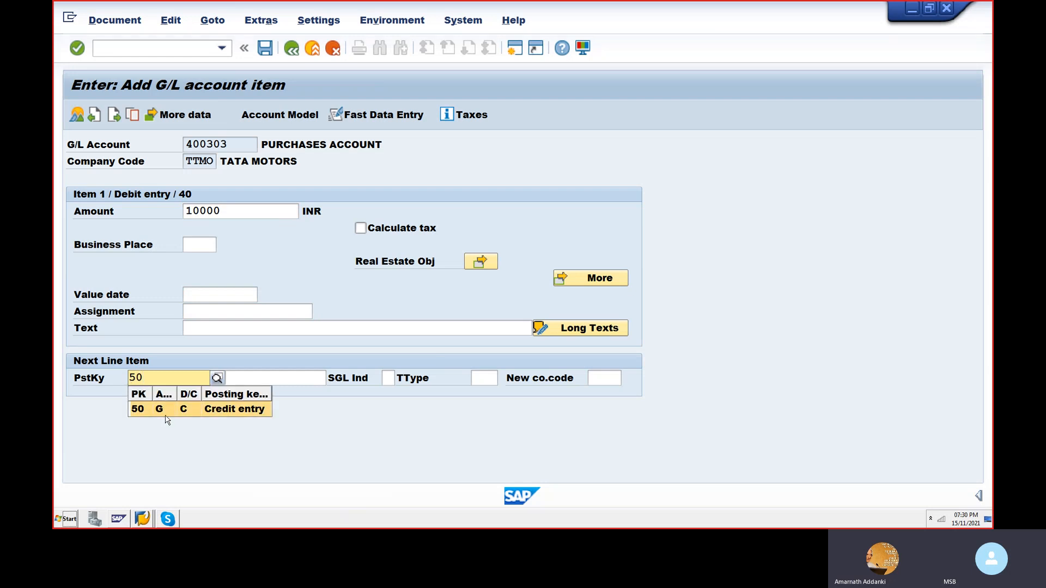
click(165, 413)
- Enter the item text PURCHASE OF STATIONEERY for the debit line item
click(222, 322)
text(PURCASE)
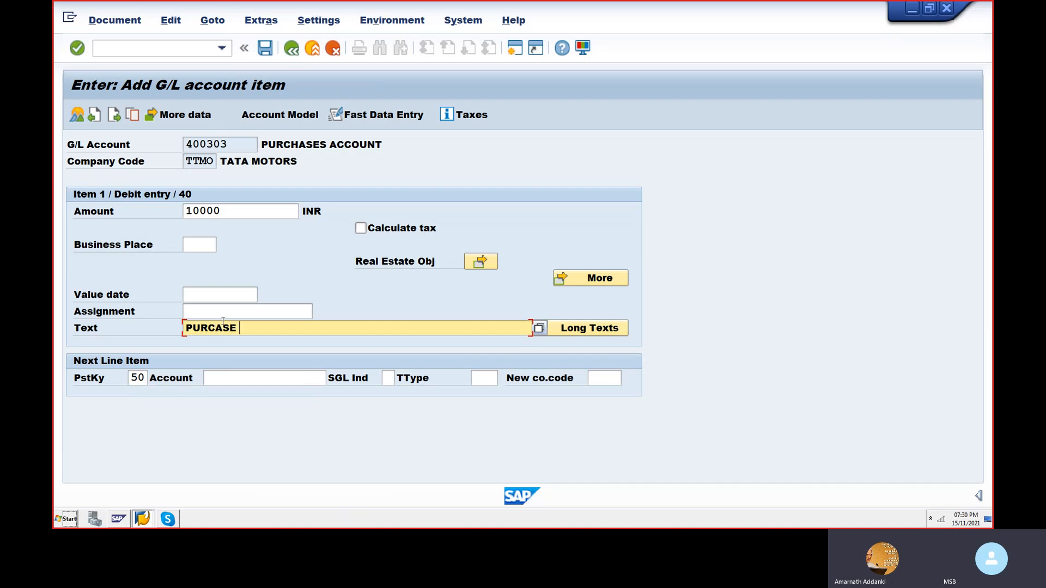
key(BackSpace)
key(BackSpace)
key(BackSpace)
key(BackSpace)
text(HASE OF STATTIONEERY)
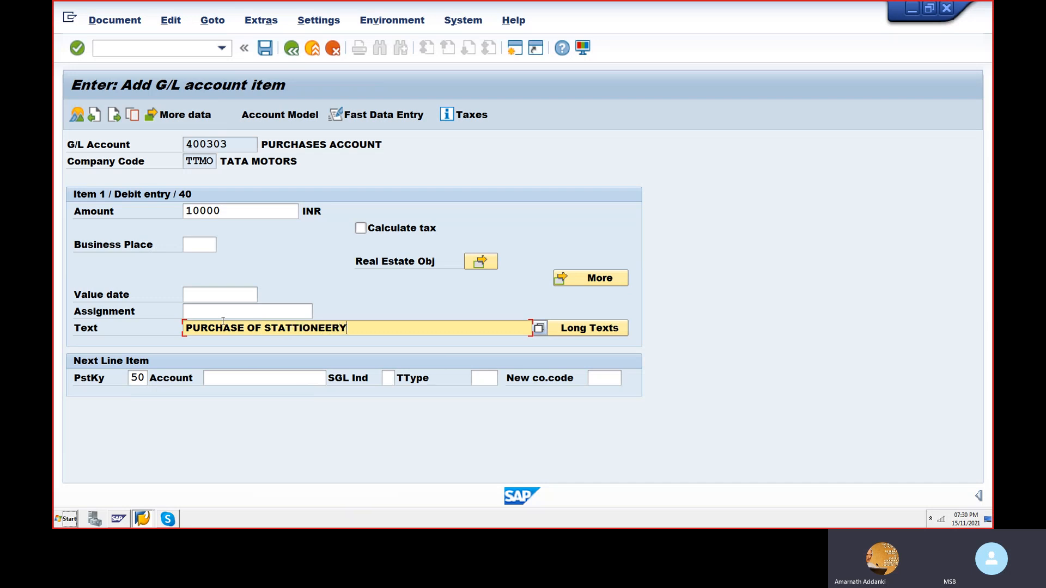
click(287, 327)
key(BackSpace)
click(235, 378)
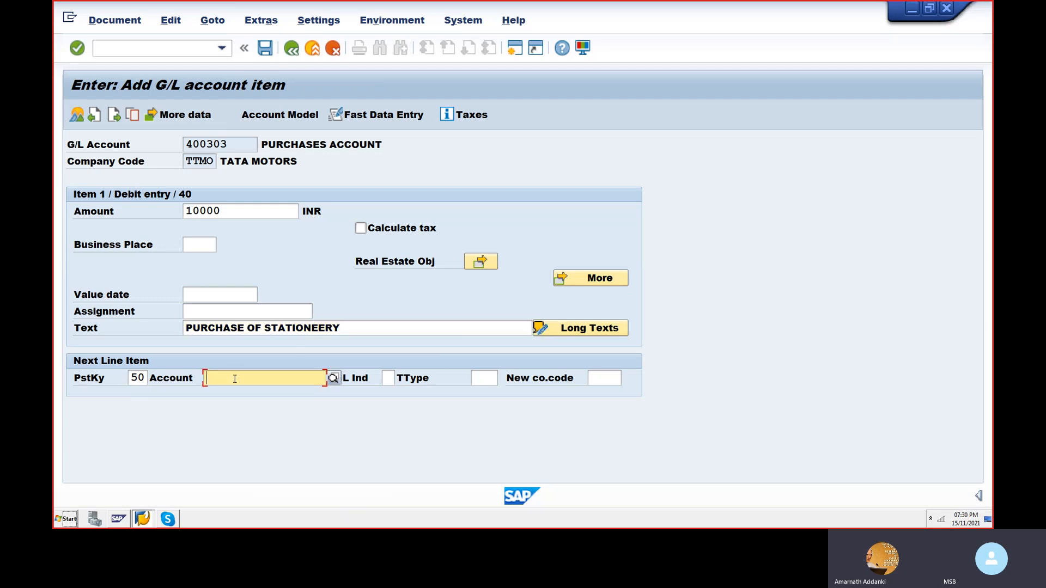
- Set the debit item's value date to 15.11.2021
click(202, 292)
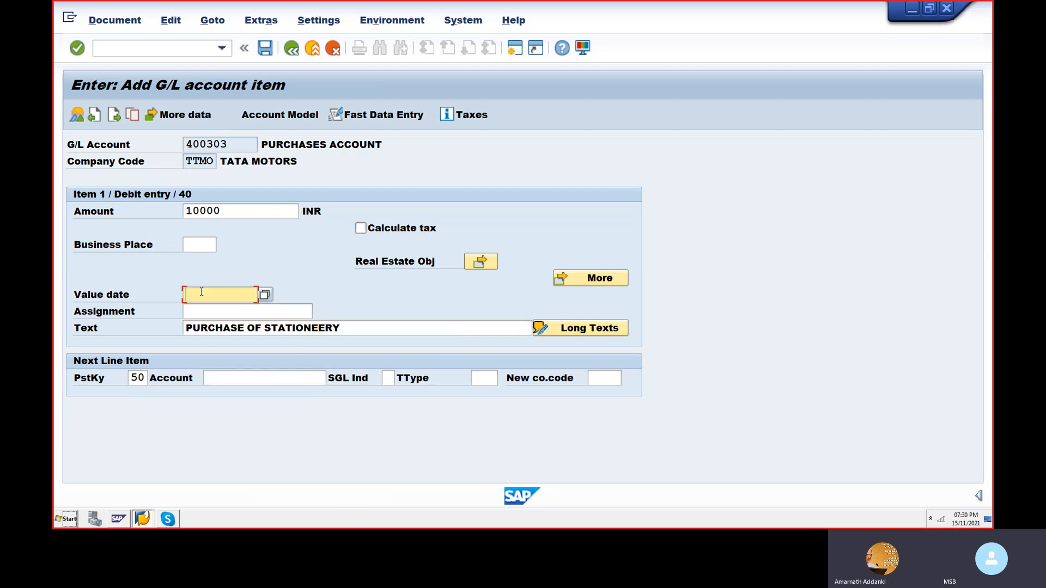
text(15.11.2021)
- Look up the G/L accounts of company code TTMO, pick CITI BANK A/C for the credit line item and proceed to its item details
click(229, 373)
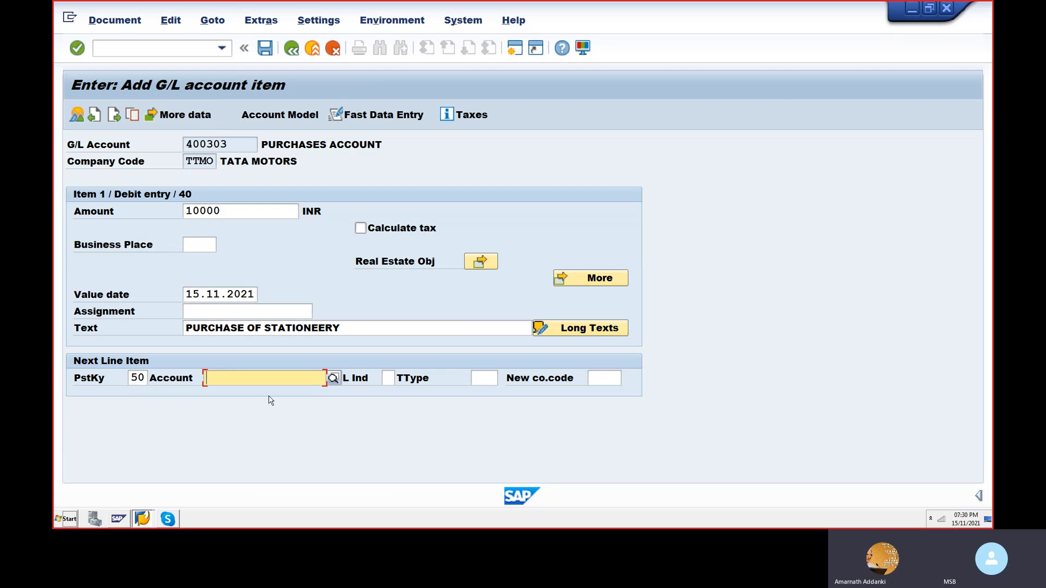
click(333, 378)
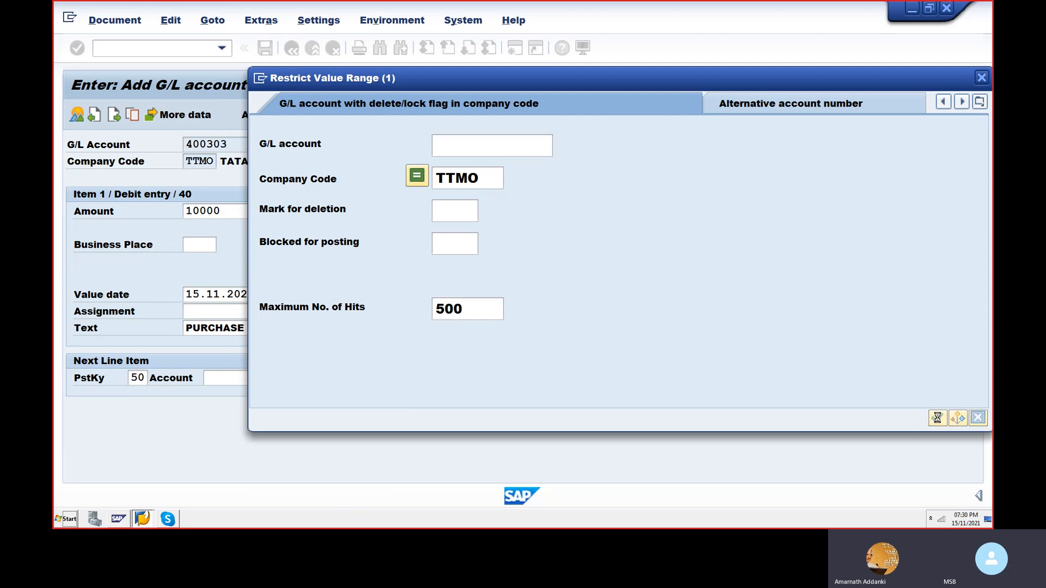
click(937, 417)
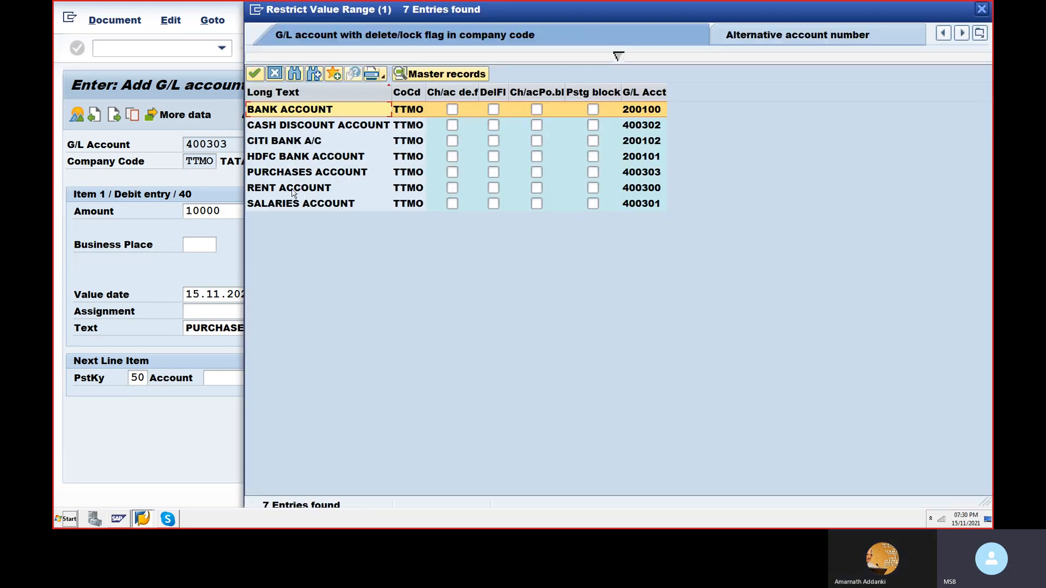
double_click(290, 144)
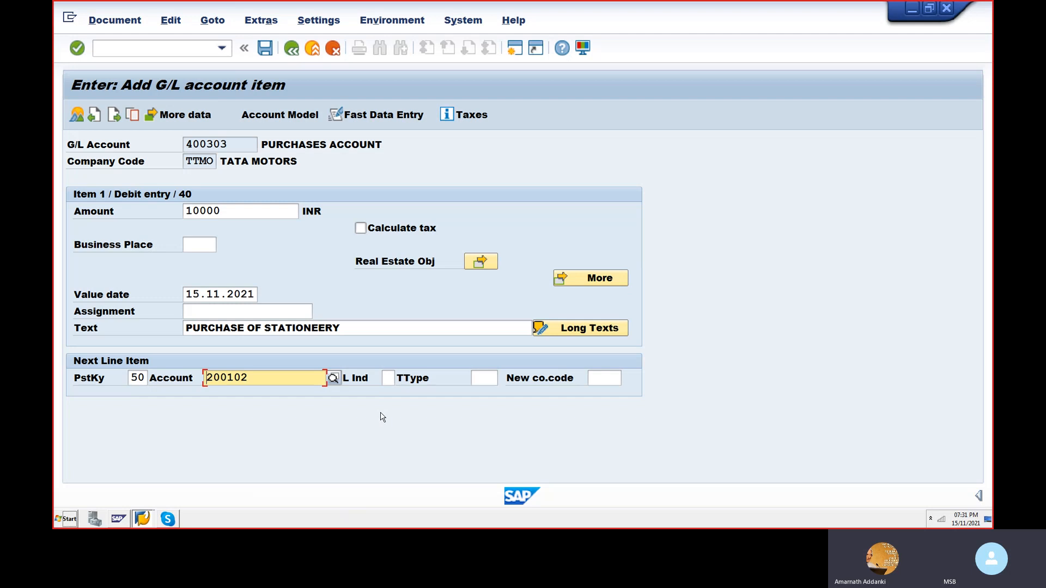
key(Return)
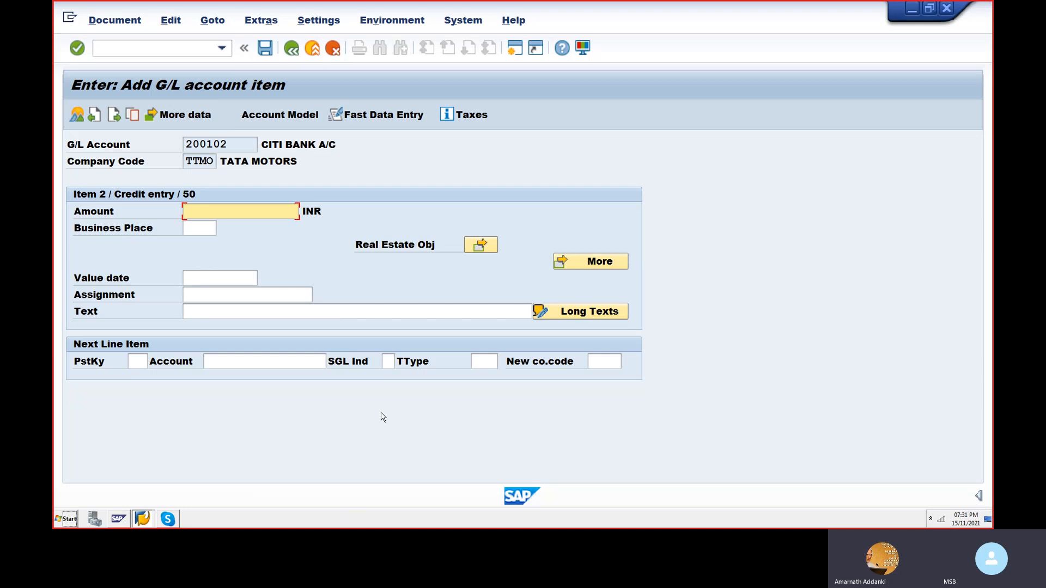
- Enter * as the credit item's amount and + as its text to carry over the balancing amount and the debit item's text
text(*)
click(256, 315)
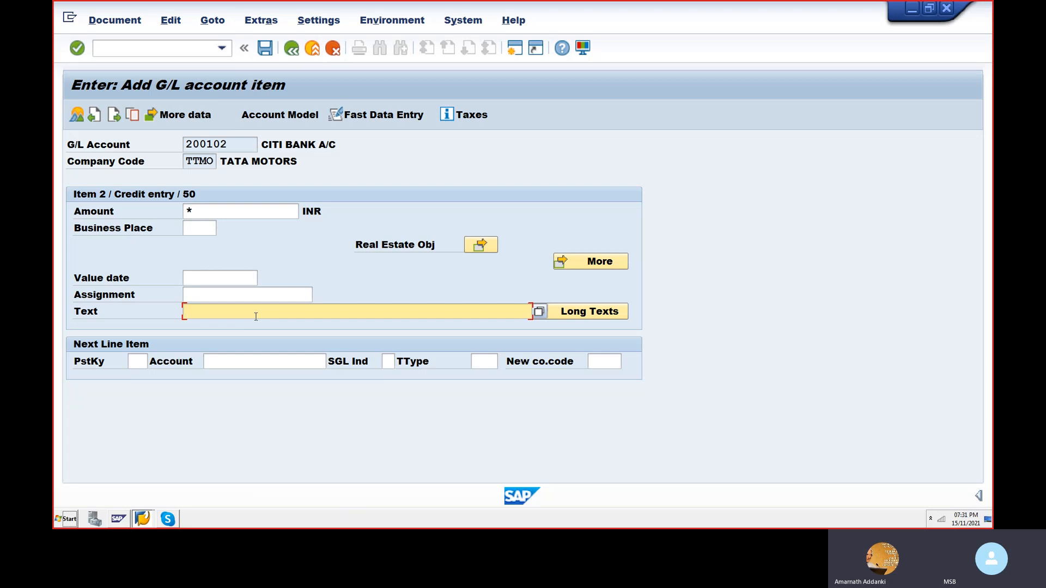
text(+)
- Simulate the stationery purchase document and post it
click(140, 22)
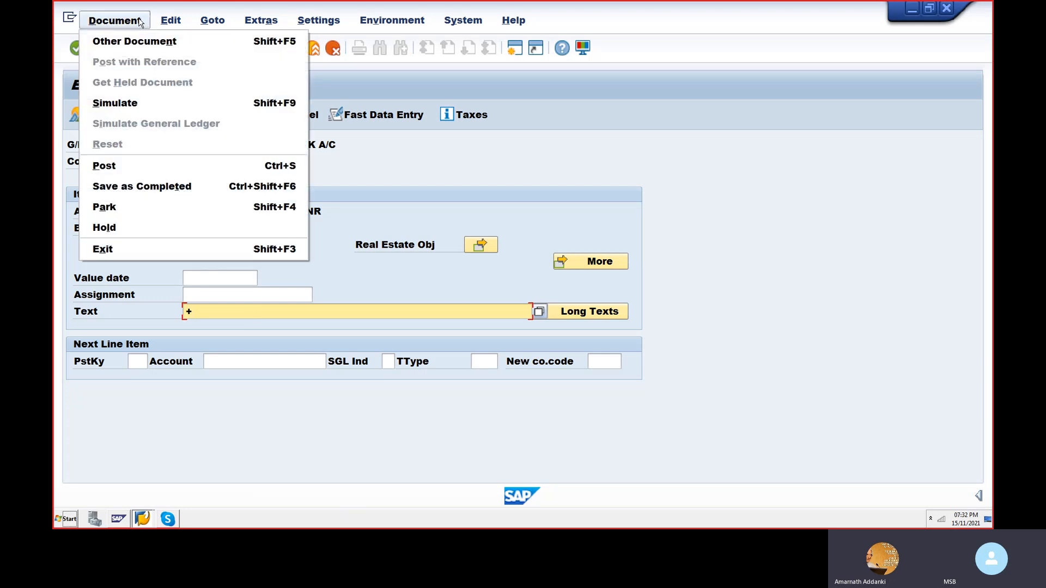
click(136, 104)
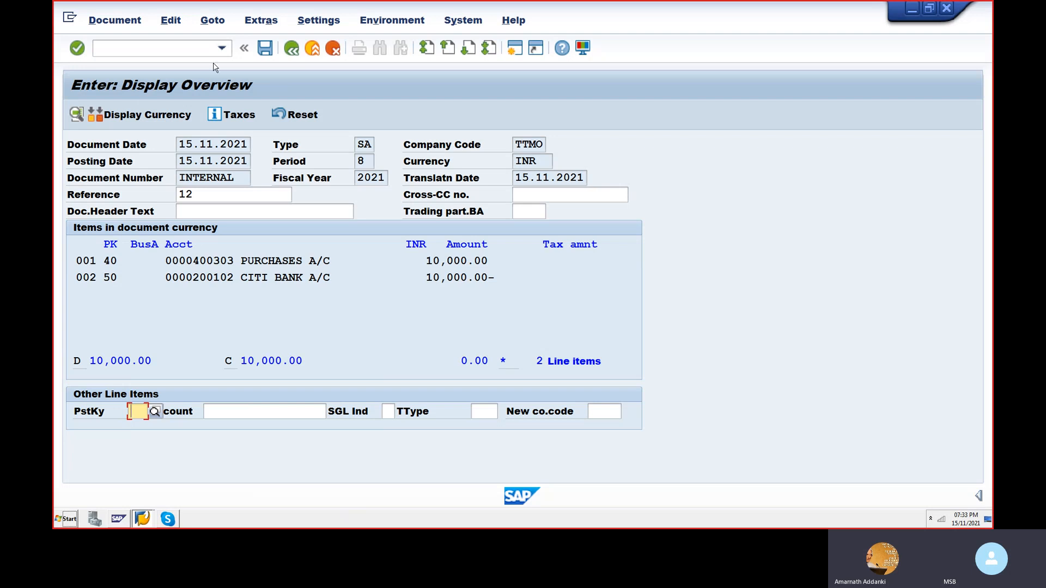
drag(369, 146, 346, 162)
click(374, 145)
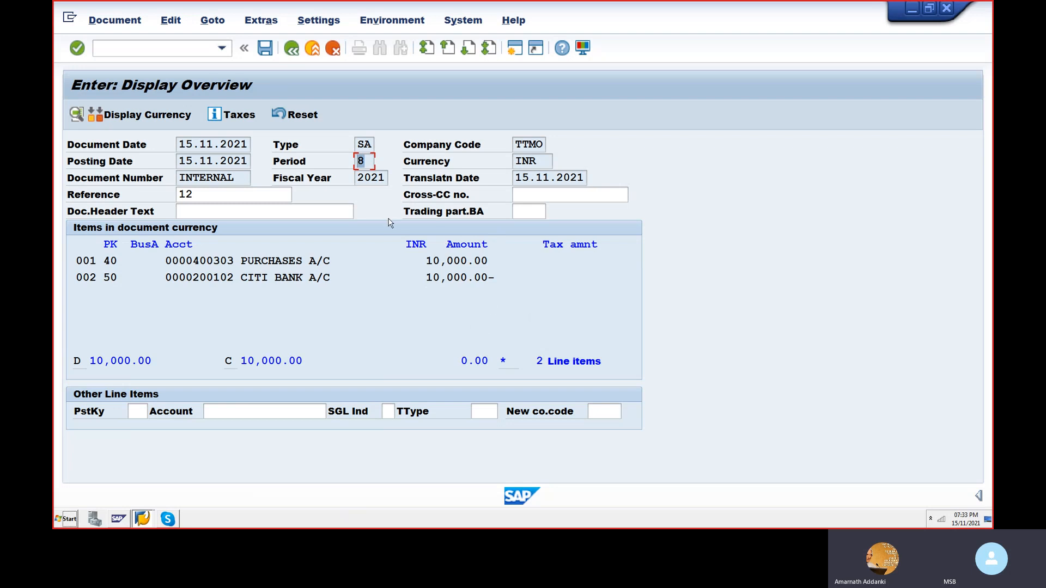
click(265, 48)
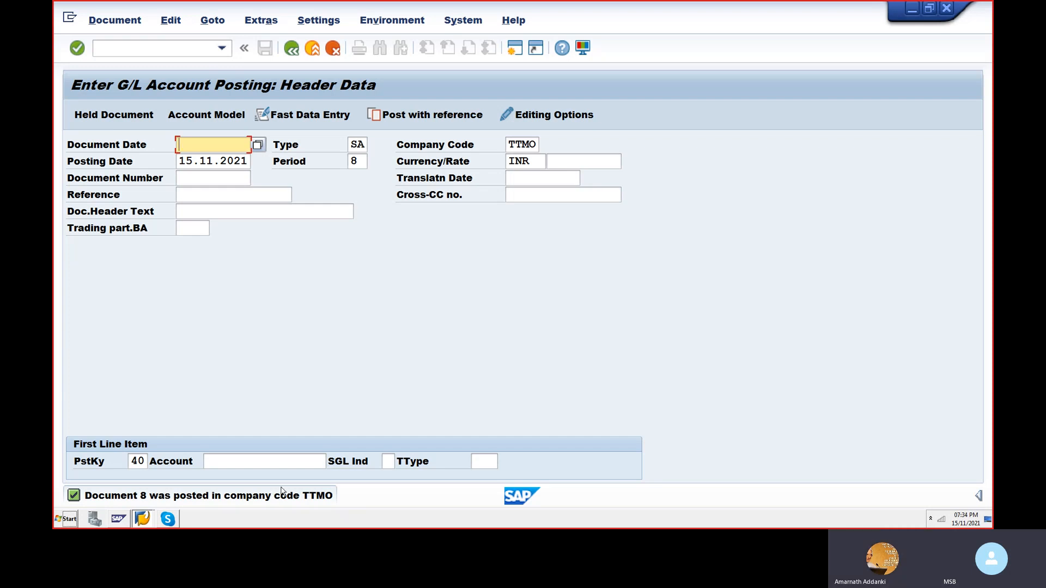
- Set the document date of the next G/L posting to 15.11.2021
text(5.)
key(BackSpace)
key(BackSpace)
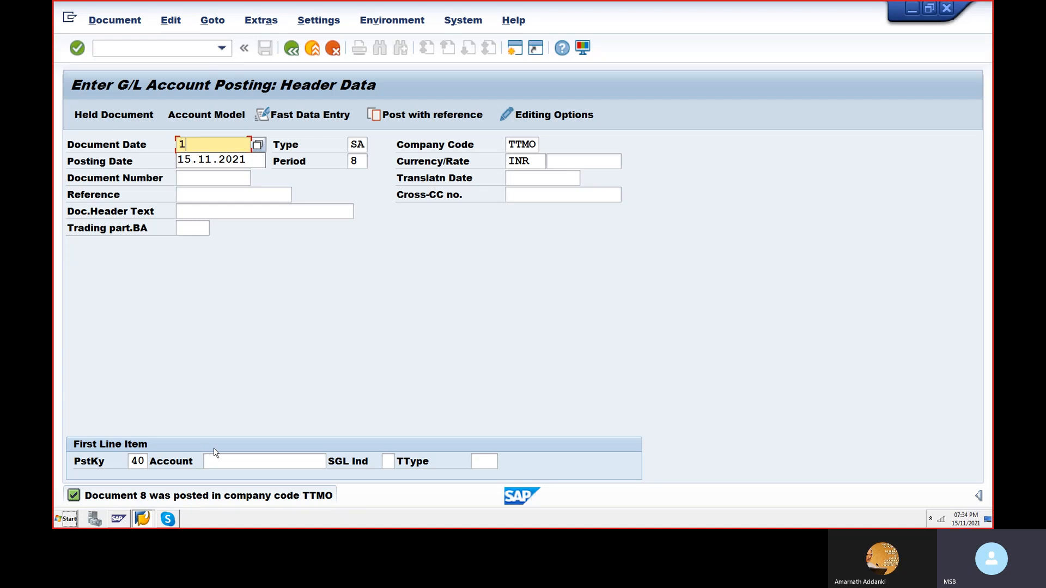
text(15.11.2021)
key(Tab)
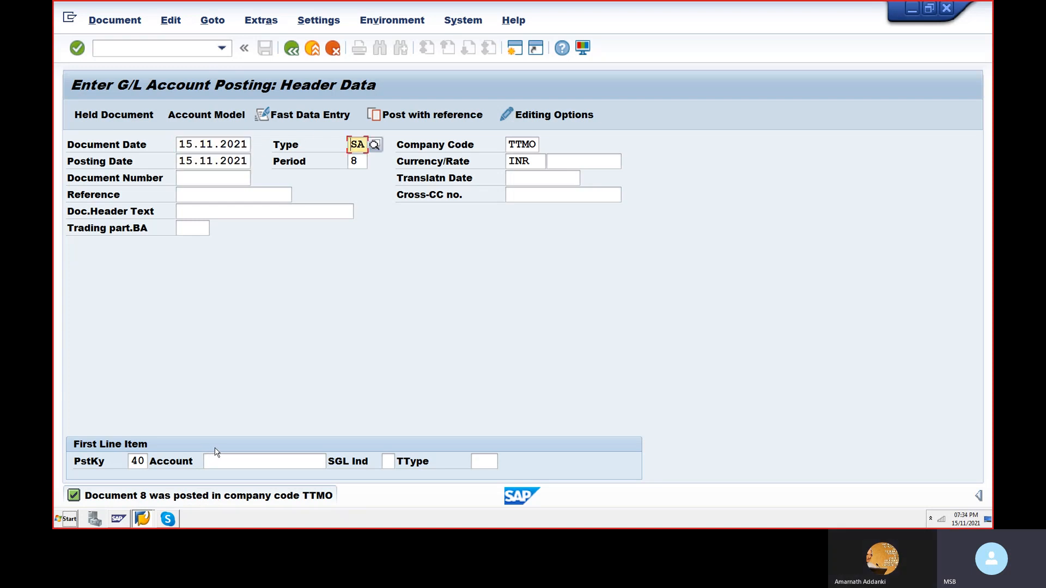
- Enter 10 as the document number in the header data, keeping the proposed type, period, company code and currency
key(Tab)
key(Tab)
key(Tab)
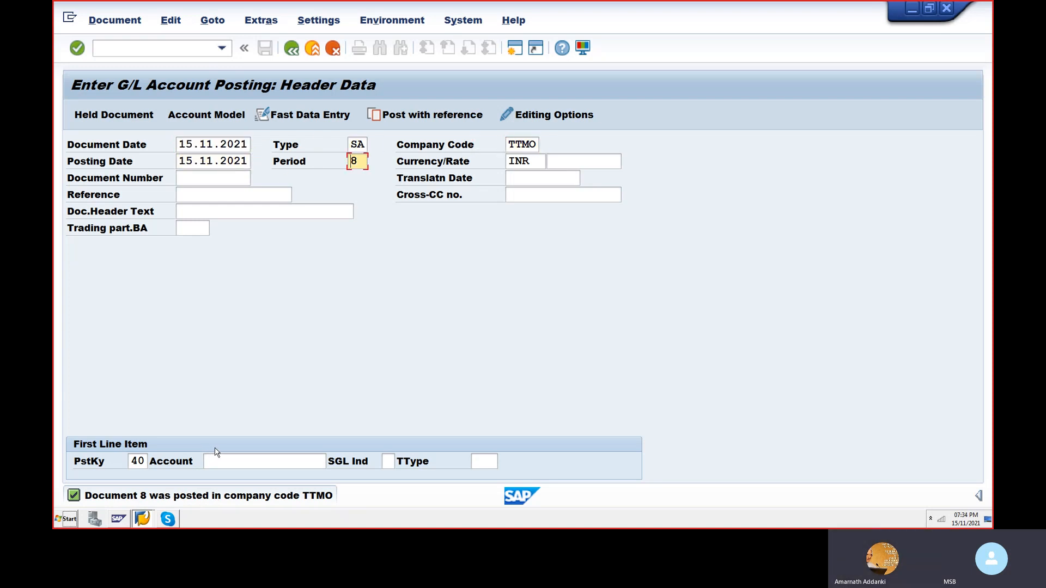
key(Tab)
key(Tab)
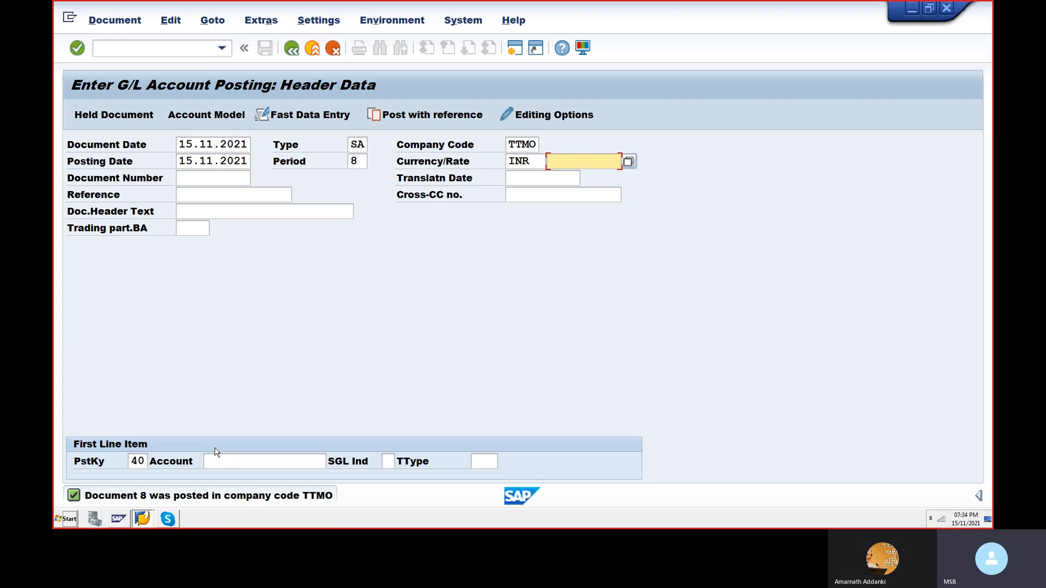
key(Tab)
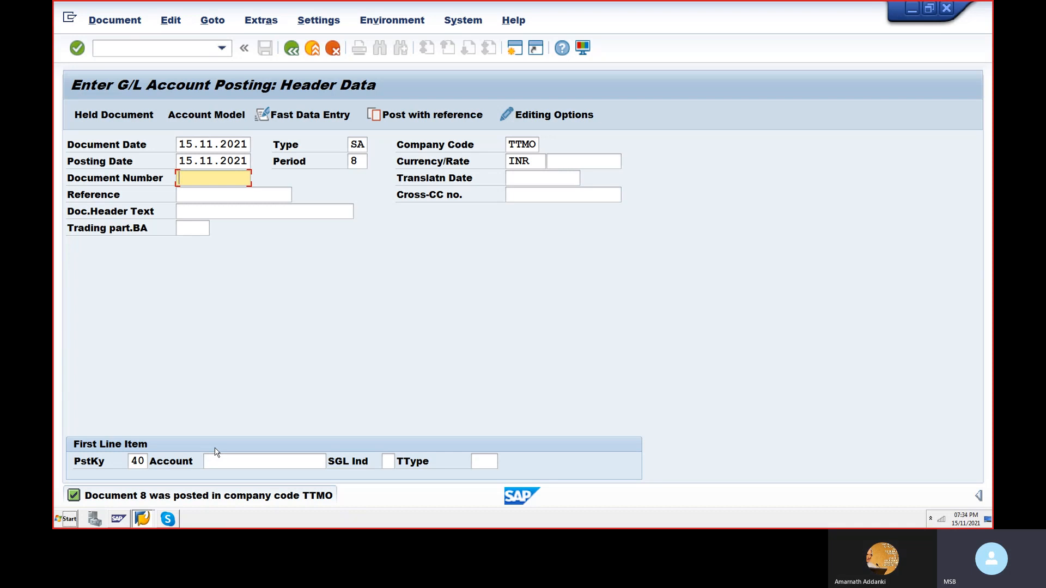
text(1)
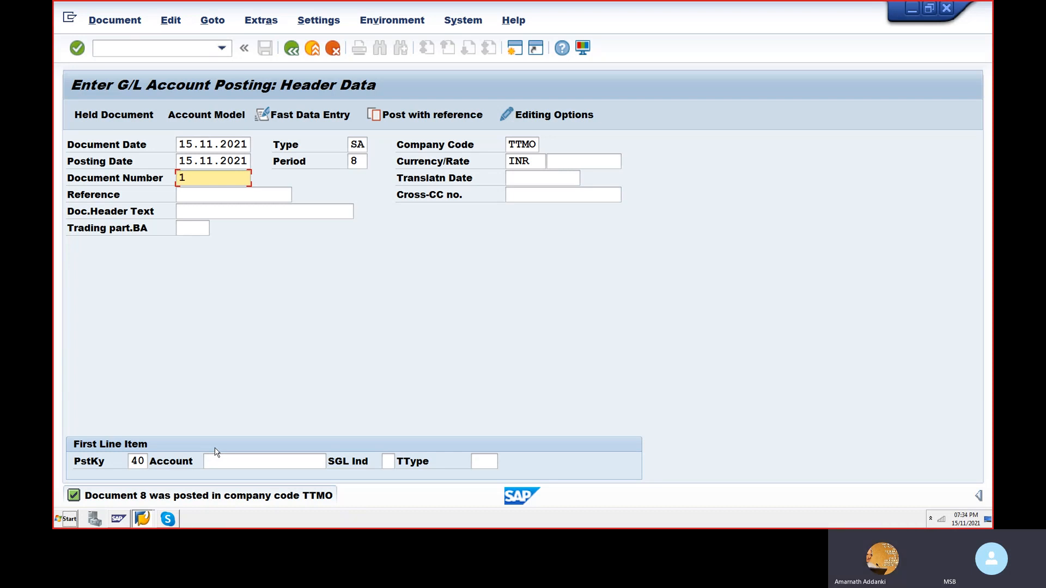
text(3)
key(BackSpace)
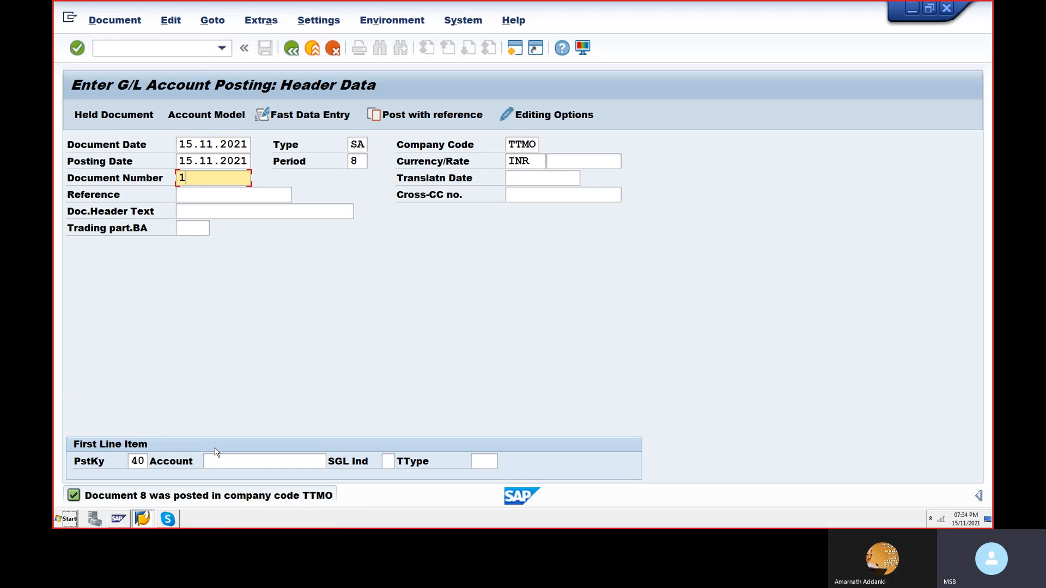
text(0)
- Enter 10 as the reference in the document header
key(Tab)
key(Tab)
text(10)
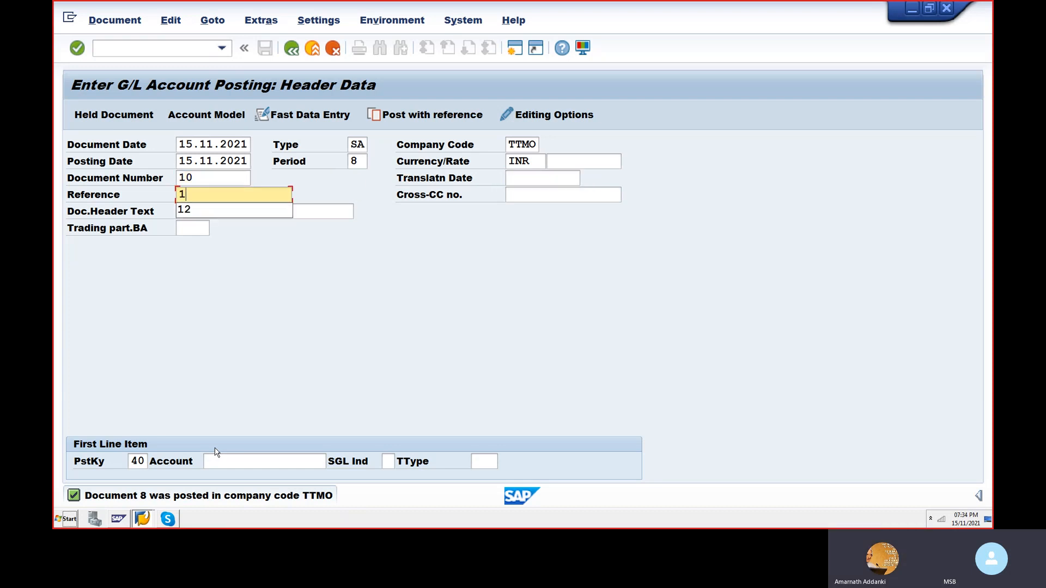
key(Tab)
key(Tab)
key(Tab)
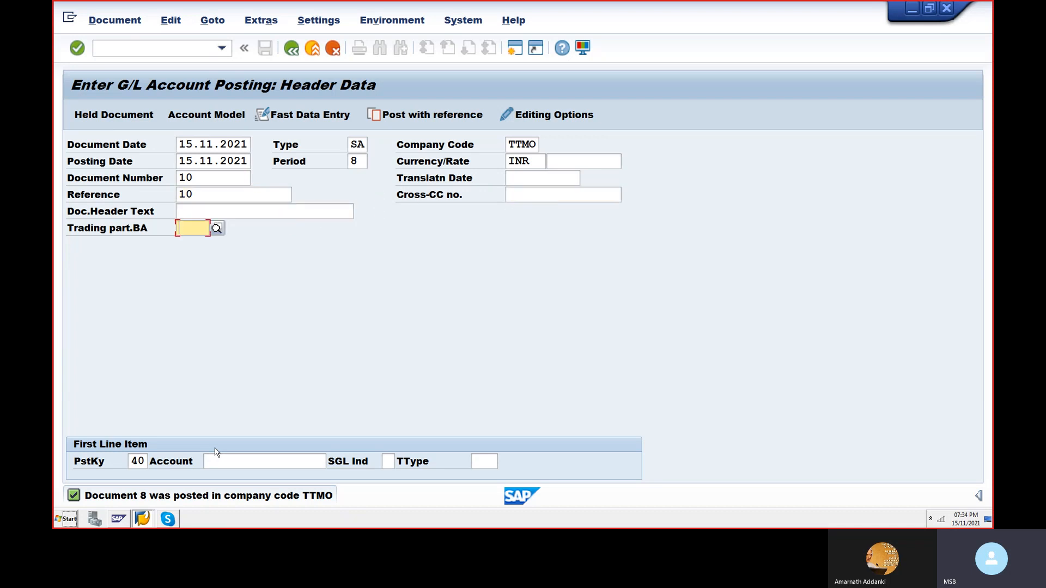
- Look up the G/L accounts of company code TTMO and pick SALARIES ACCOUNT for the first line item with posting key 40
key(Tab)
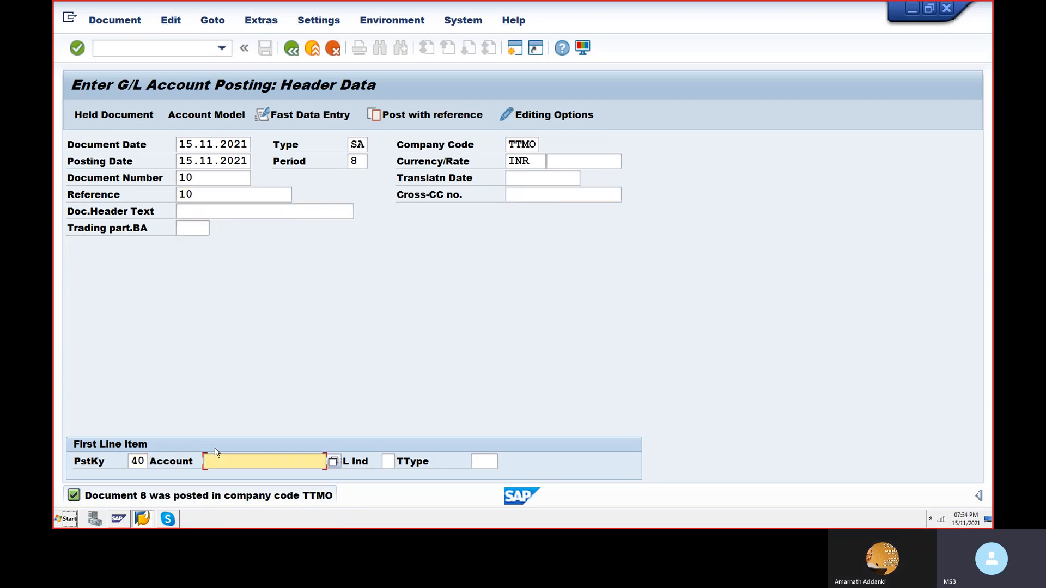
text(4)
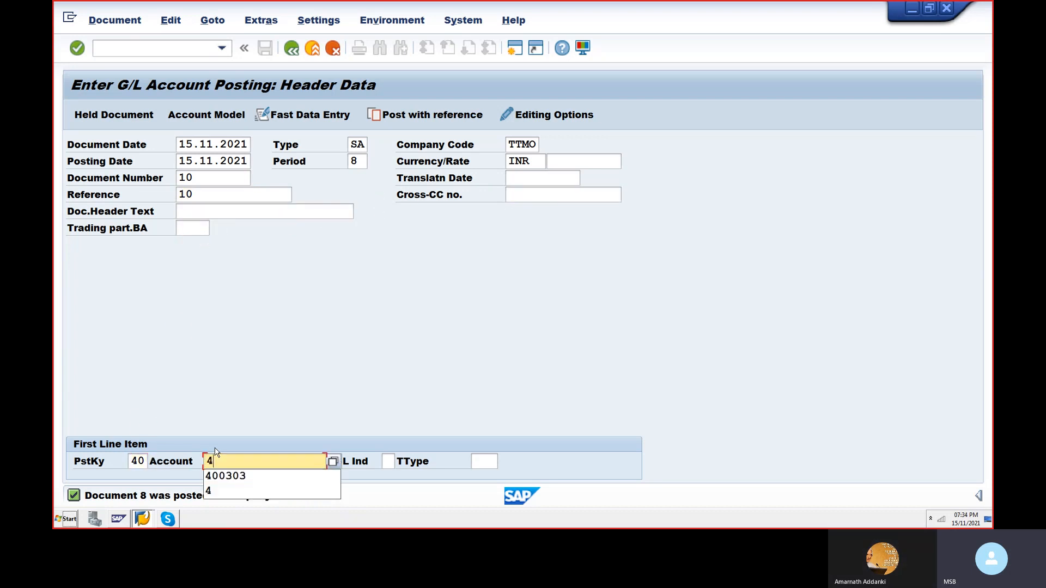
key(BackSpace)
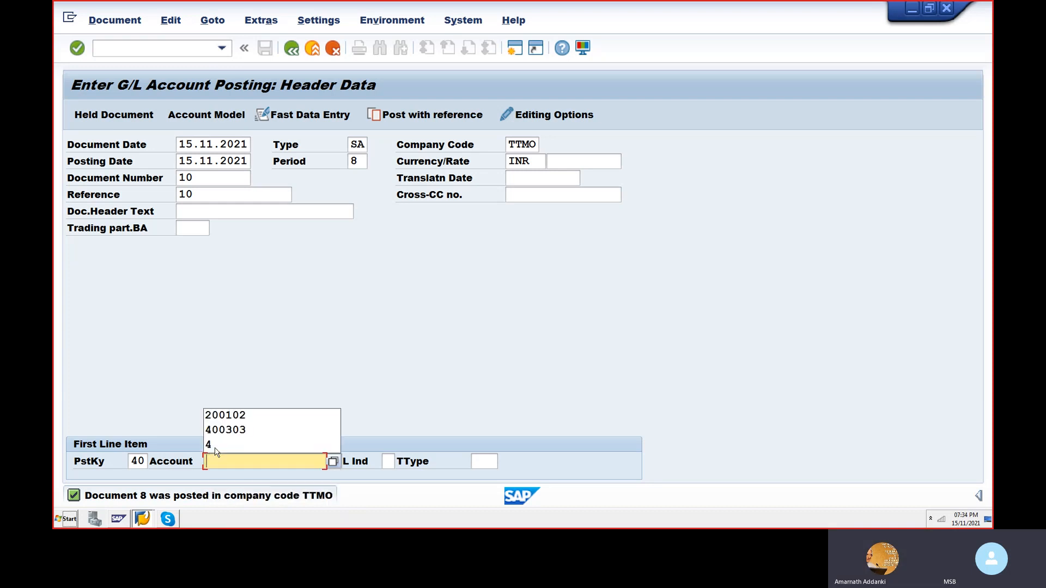
key(F4)
key(Tab)
key(Tab)
key(Tab)
key(Tab)
key(Tab)
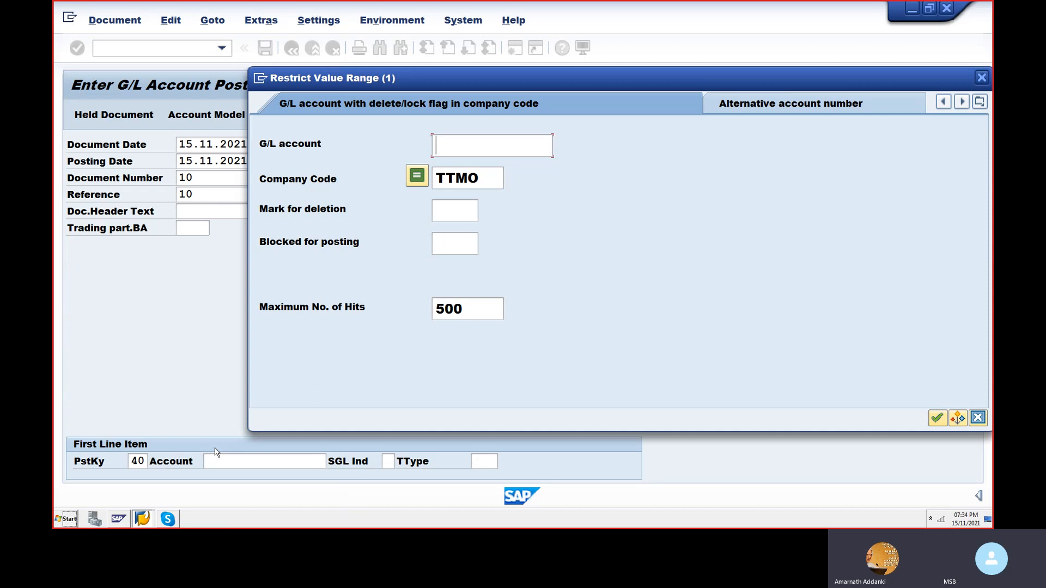
key(Return)
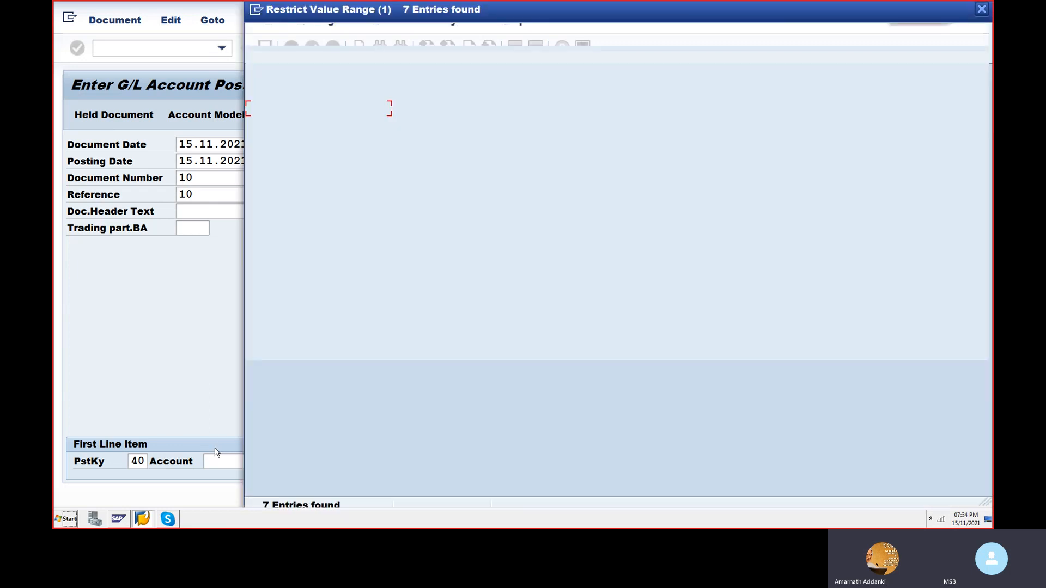
key(Down)
key(Down)
key(Down)
key(Down)
key(Down)
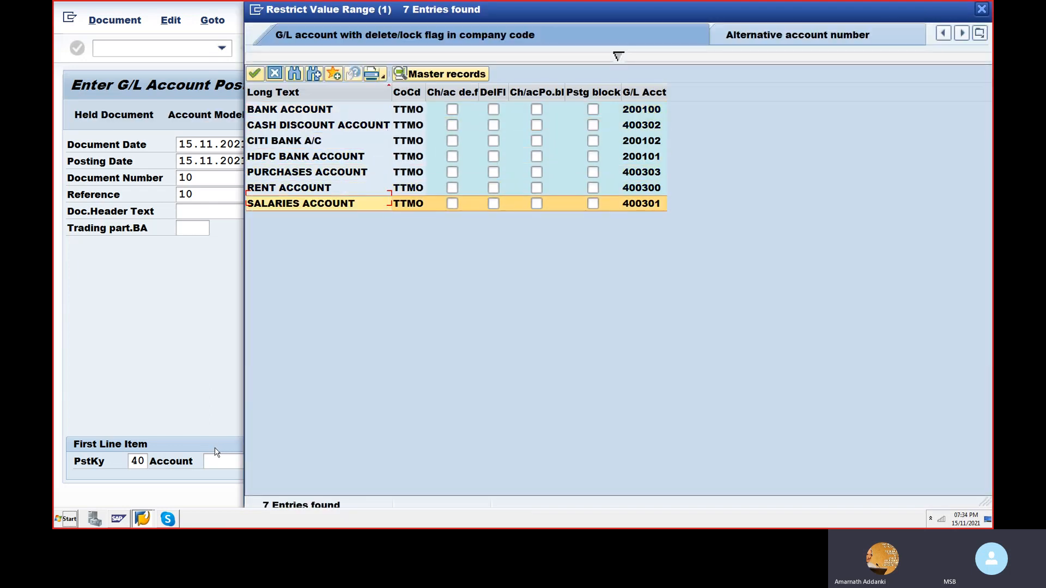
key(Down)
key(Return)
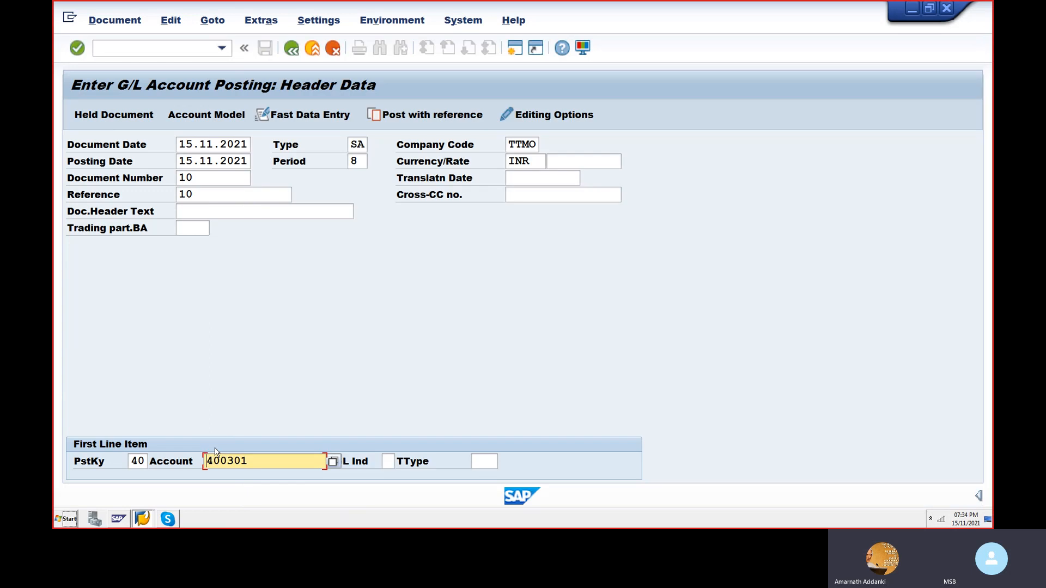
key(Return)
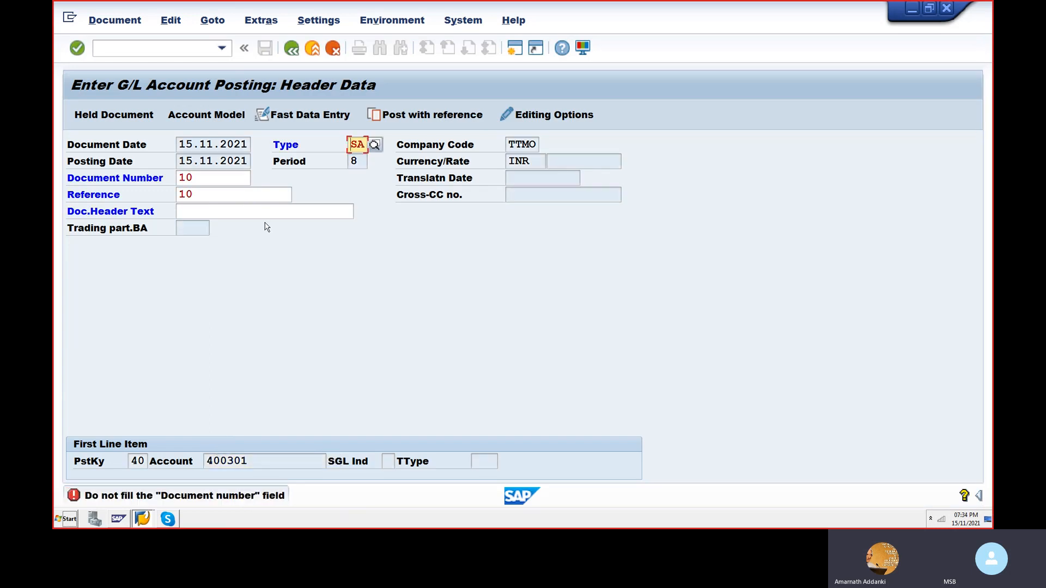
- Clear the document number, enter the document header text SALARIES PAID and proceed to the first line item's details
click(236, 177)
key(BackSpace)
key(BackSpace)
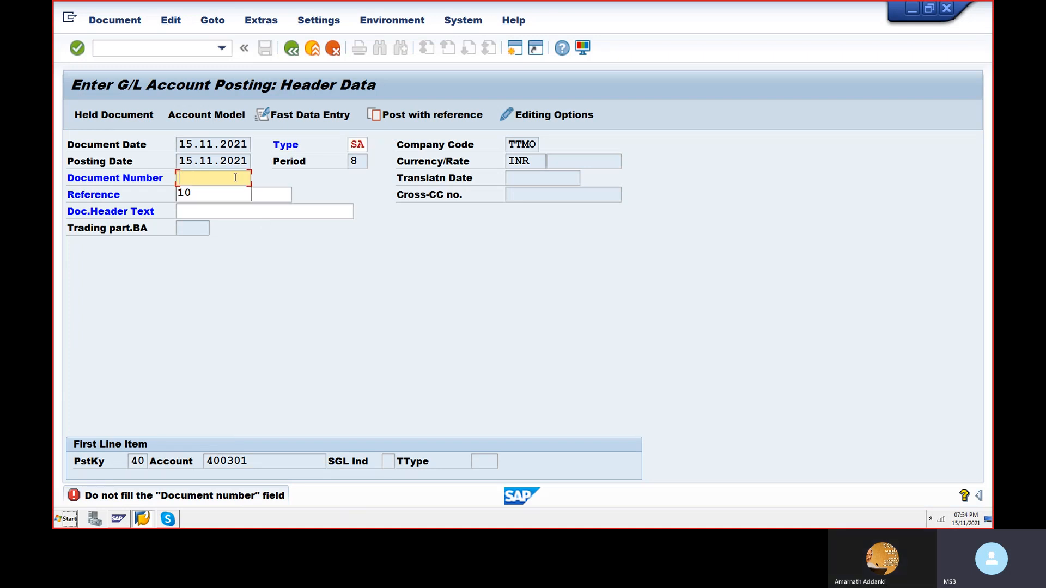
click(290, 299)
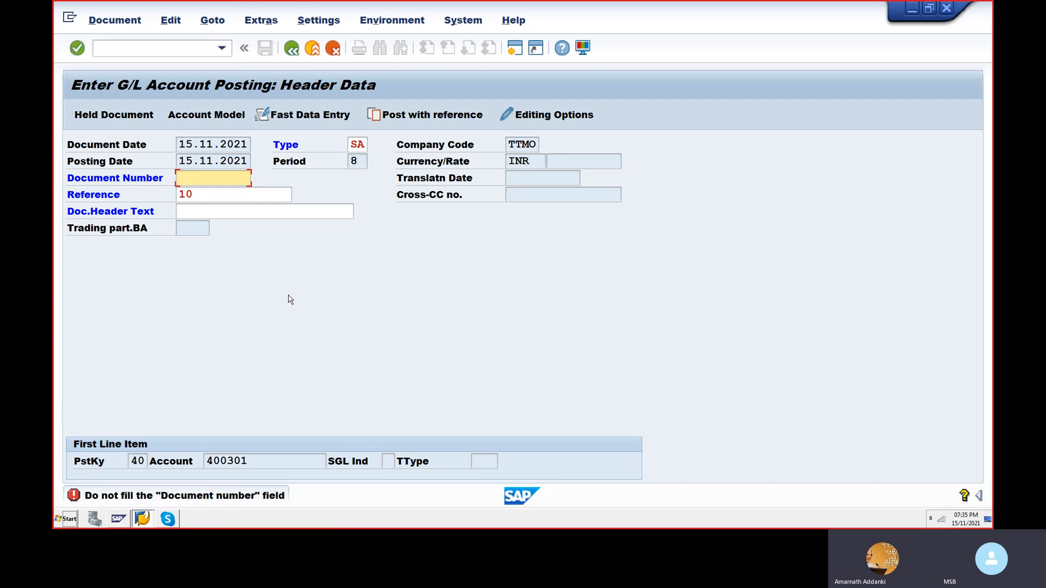
click(237, 216)
text(SALA)
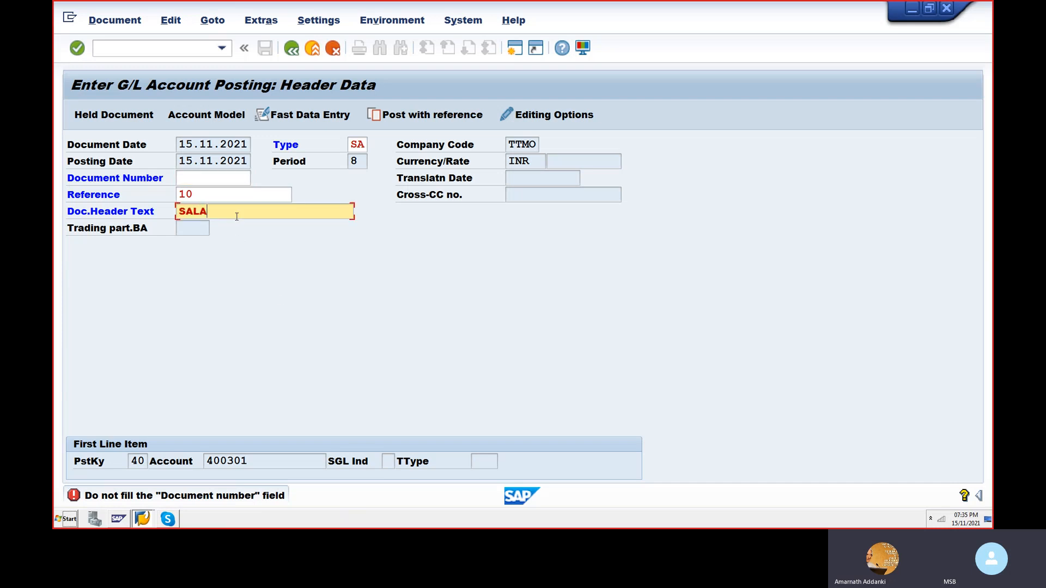
text(RIES PAID)
key(Return)
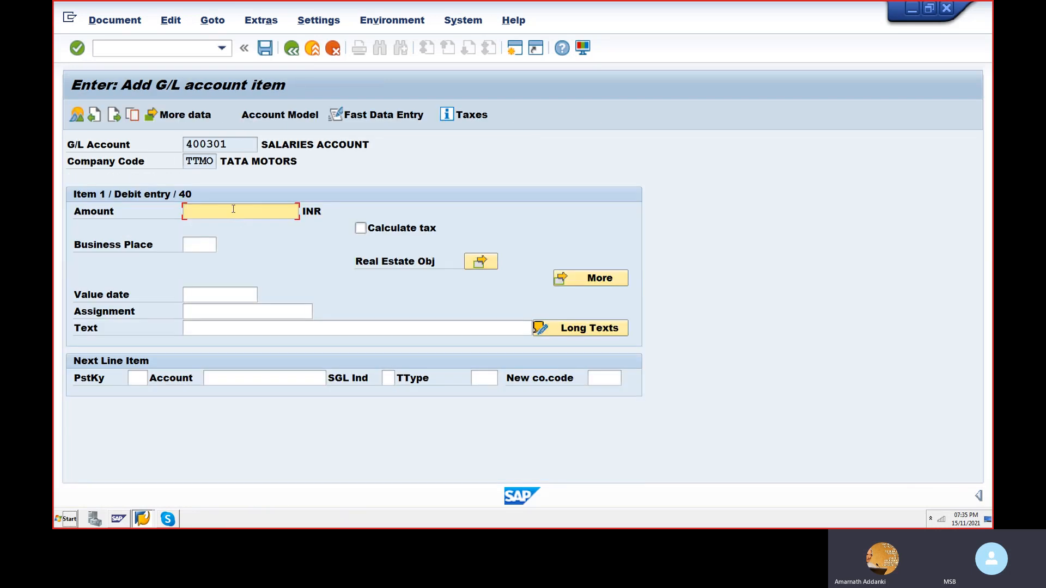
- Set the salaries debit item's amount to 10000 INR and the next line item's posting key to 50
text(100)
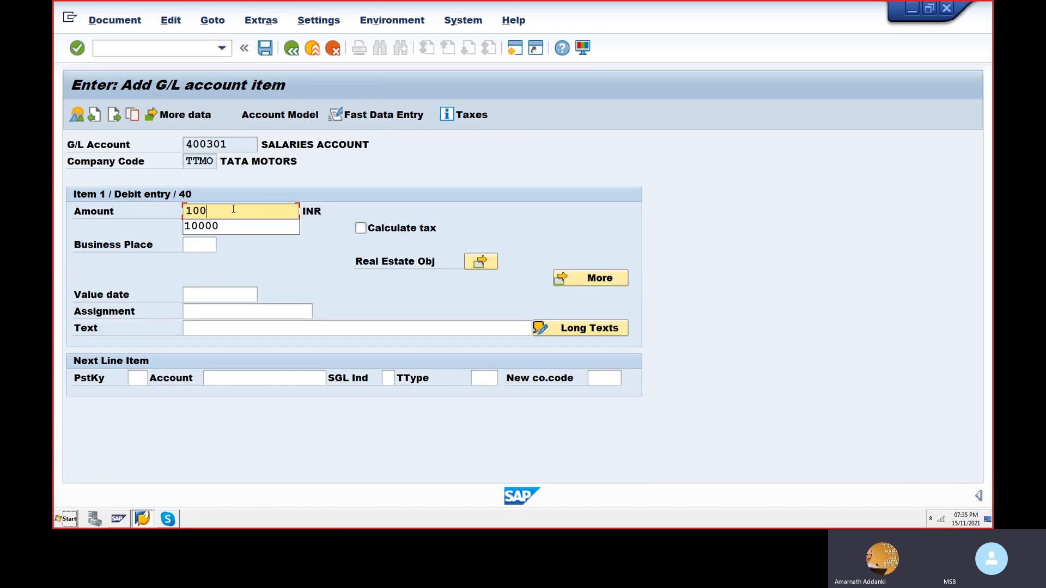
text(00)
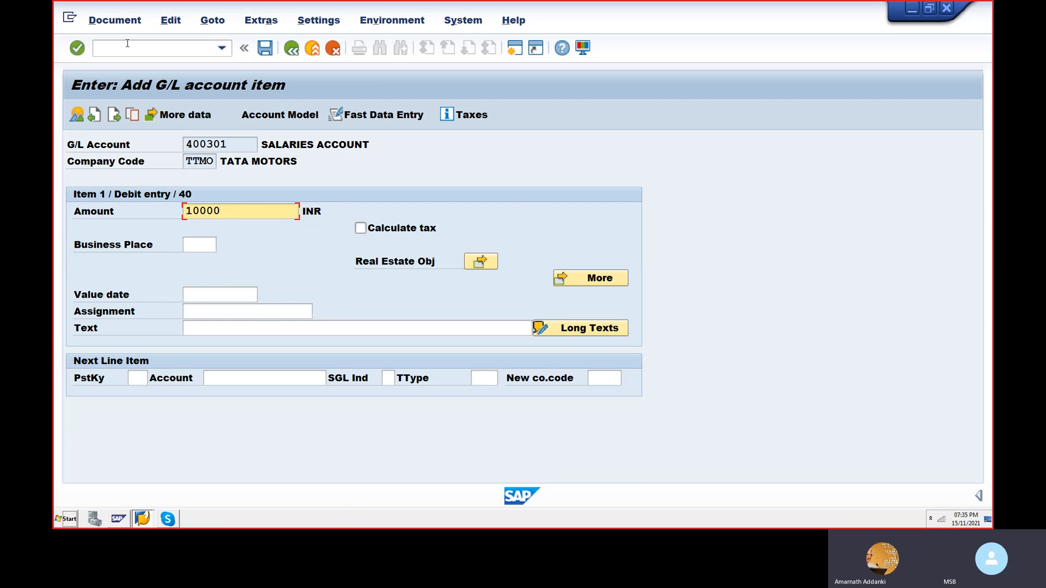
click(94, 115)
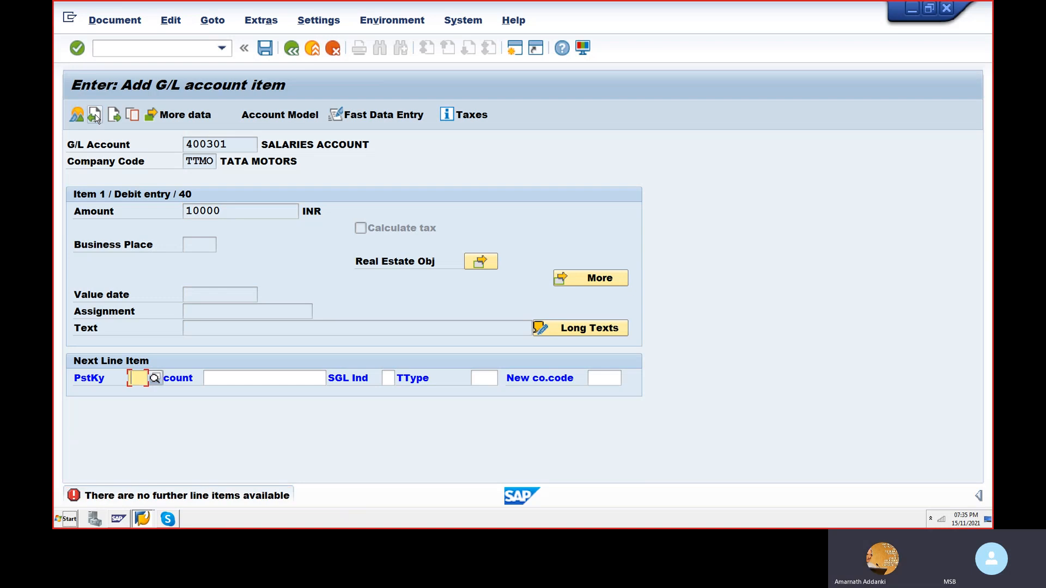
click(94, 114)
click(136, 380)
text(50)
key(Return)
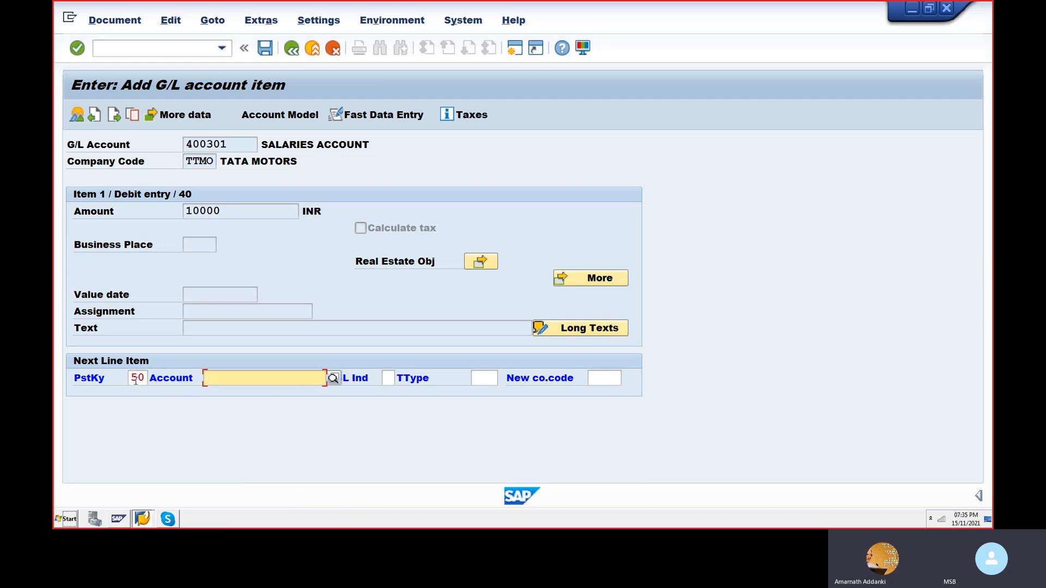
- Look up the G/L accounts of company code TTMO, pick CITI BANK A/C for the credit line item and proceed to its details
key(F4)
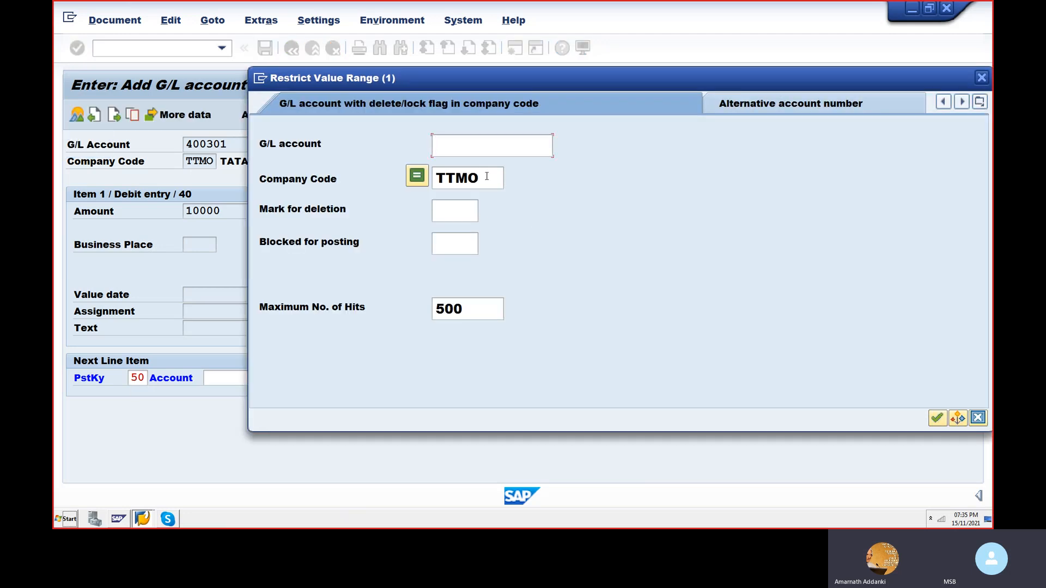
click(936, 417)
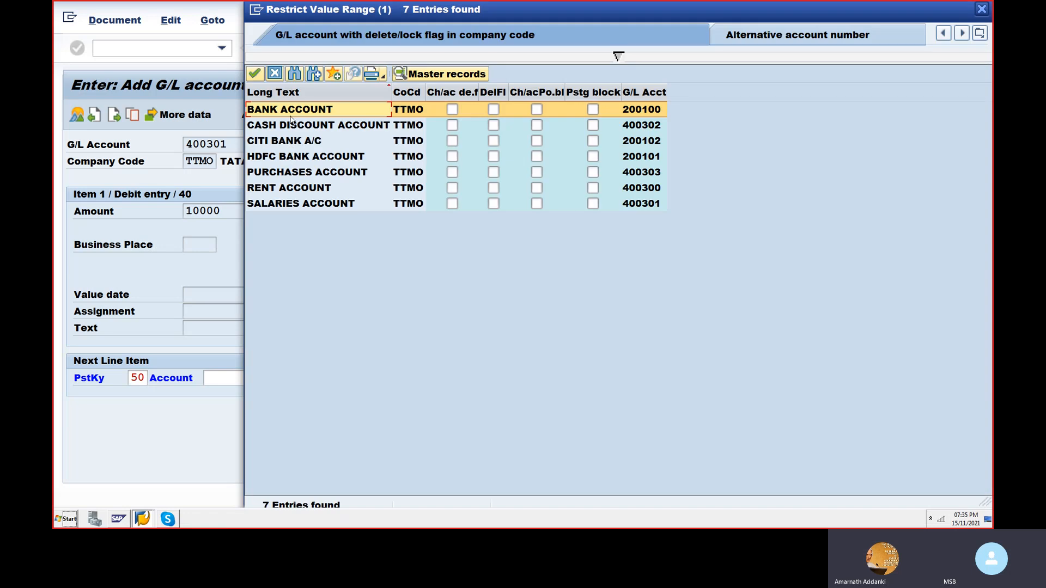
double_click(287, 141)
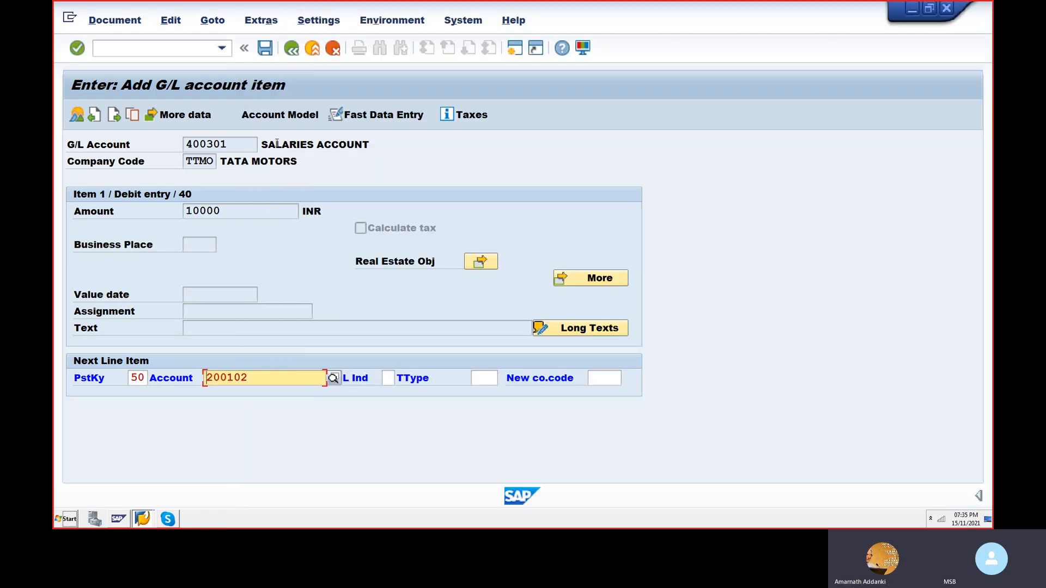
click(200, 294)
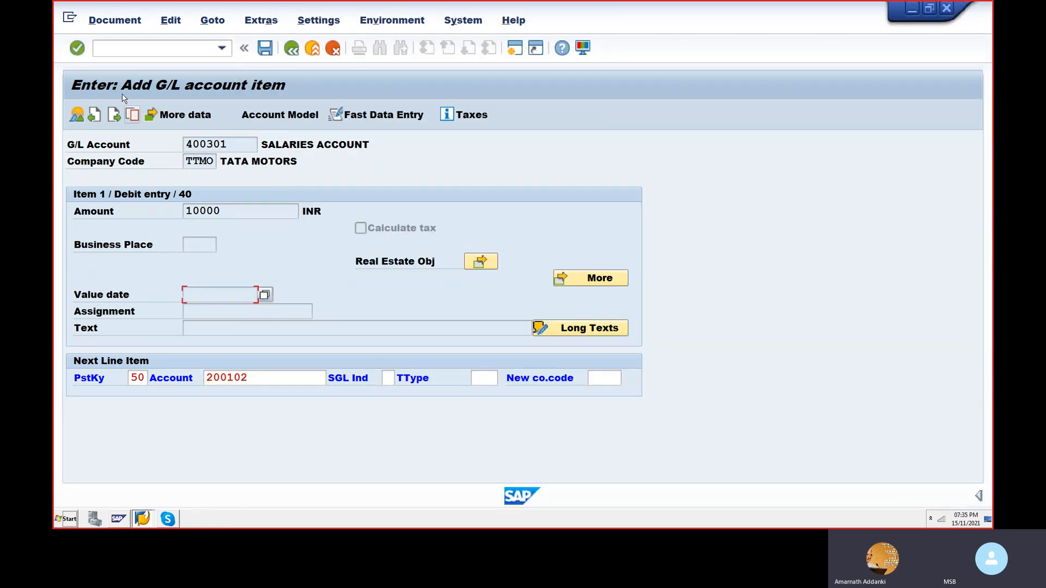
key(Return)
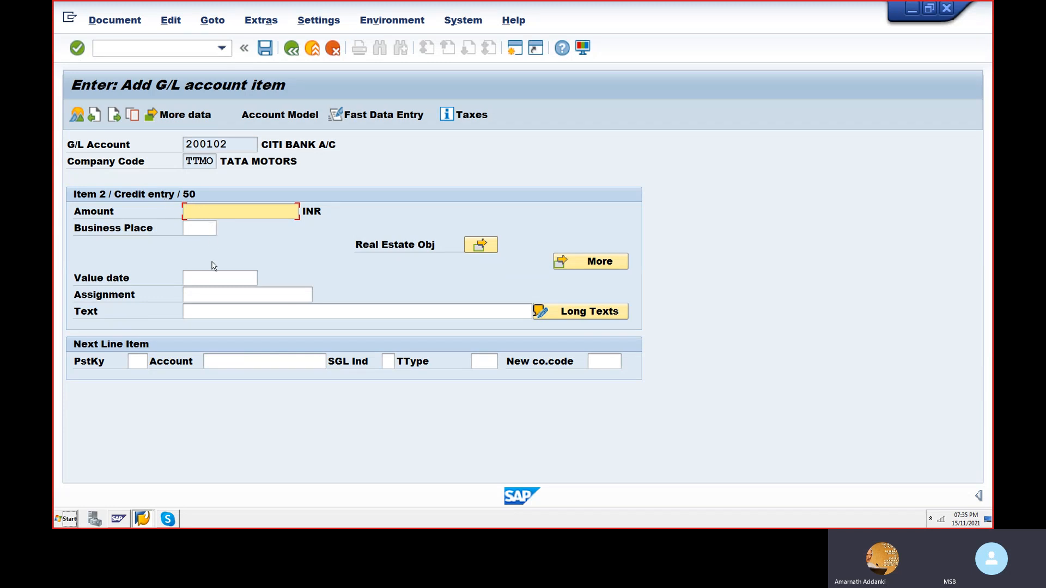
- Set the Citi Bank credit item's amount to 1000 INR and go to the document overview
click(91, 117)
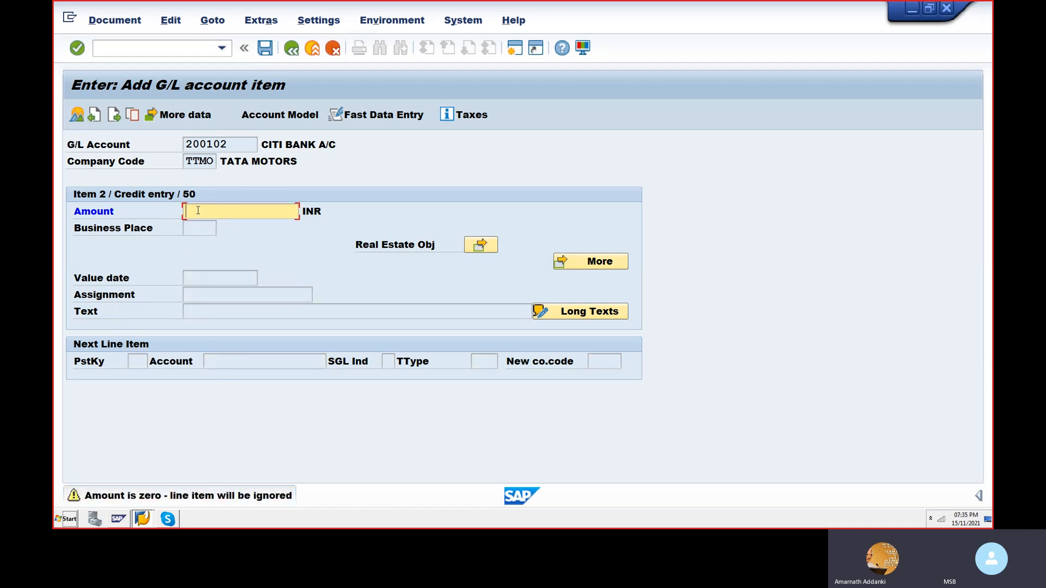
click(90, 114)
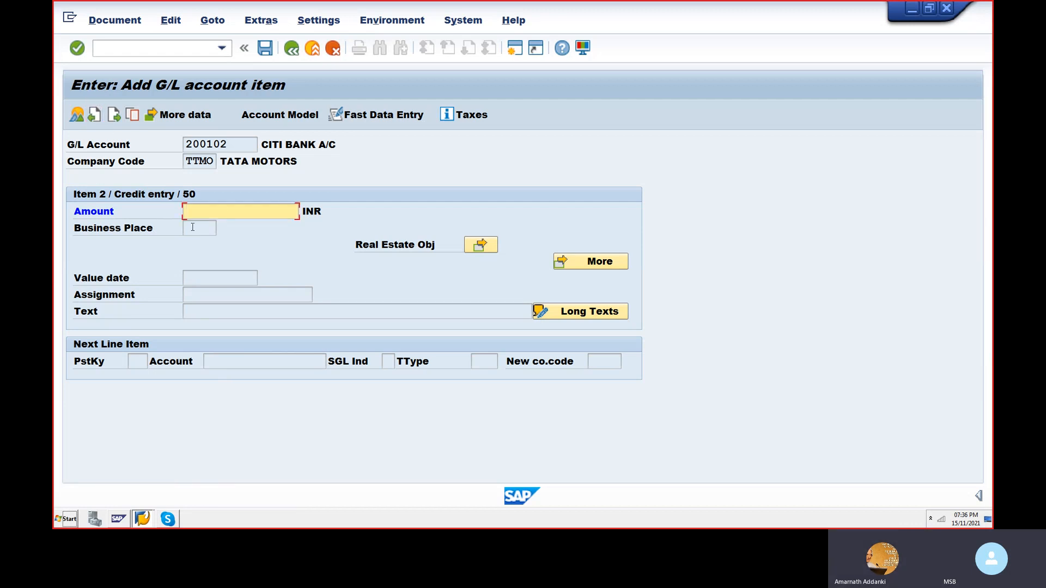
text(1000)
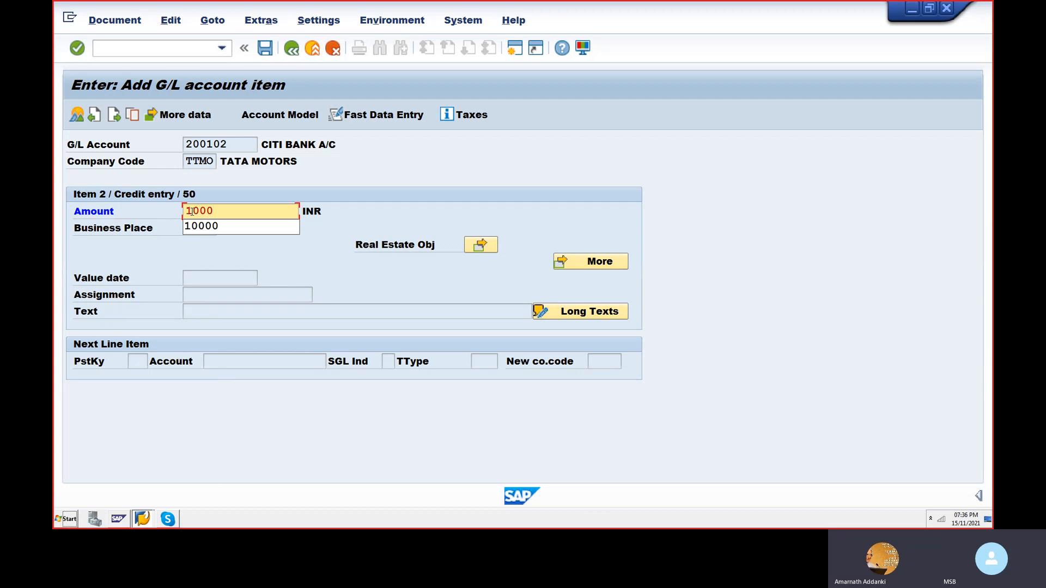
click(294, 48)
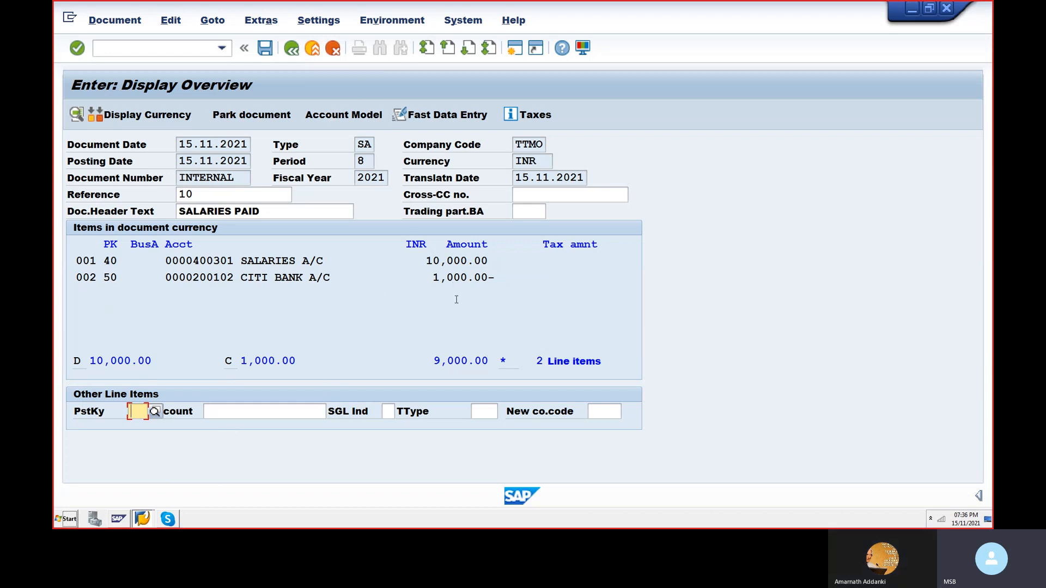
- Reopen the Citi Bank credit item from the overview and replace its amount with *
double_click(459, 277)
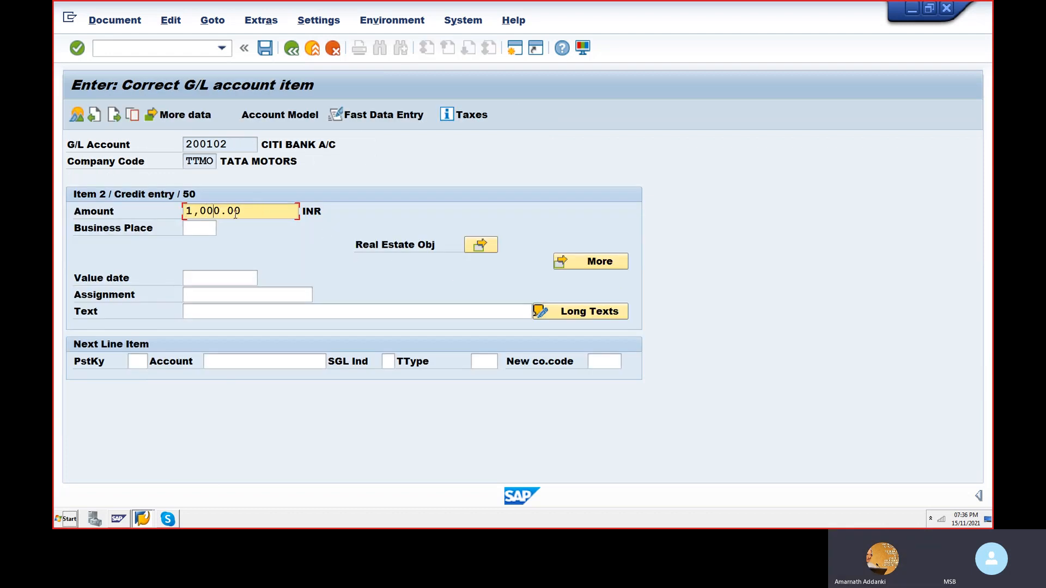
key(BackSpace)
key(Delete)
key(BackSpace)
key(BackSpace)
key(BackSpace)
key(BackSpace)
key(BackSpace)
key(BackSpace)
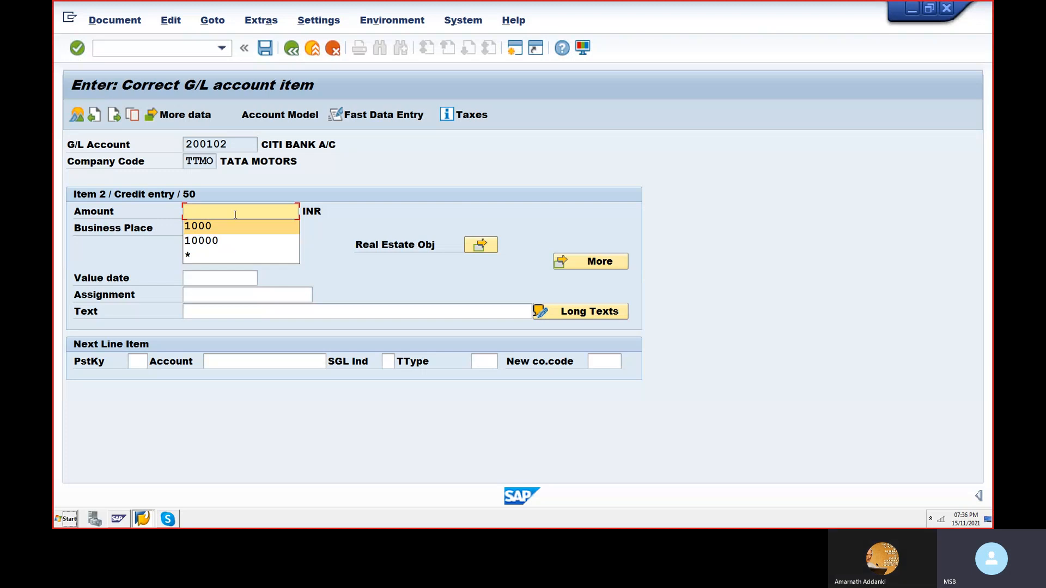
text(*)
- Enter + as the Citi Bank item's text and try to simulate the document
click(211, 312)
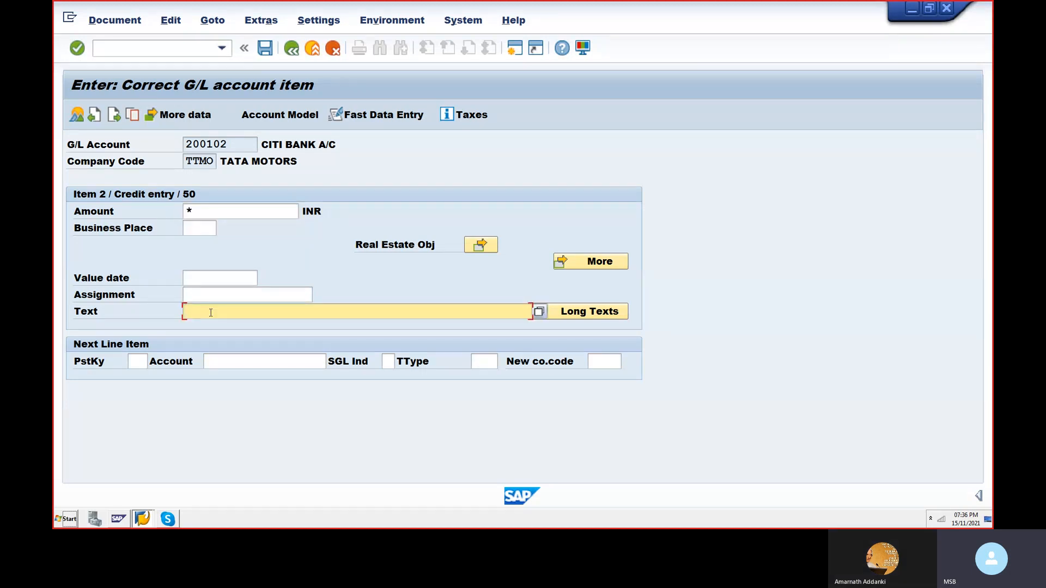
text(+)
key(Return)
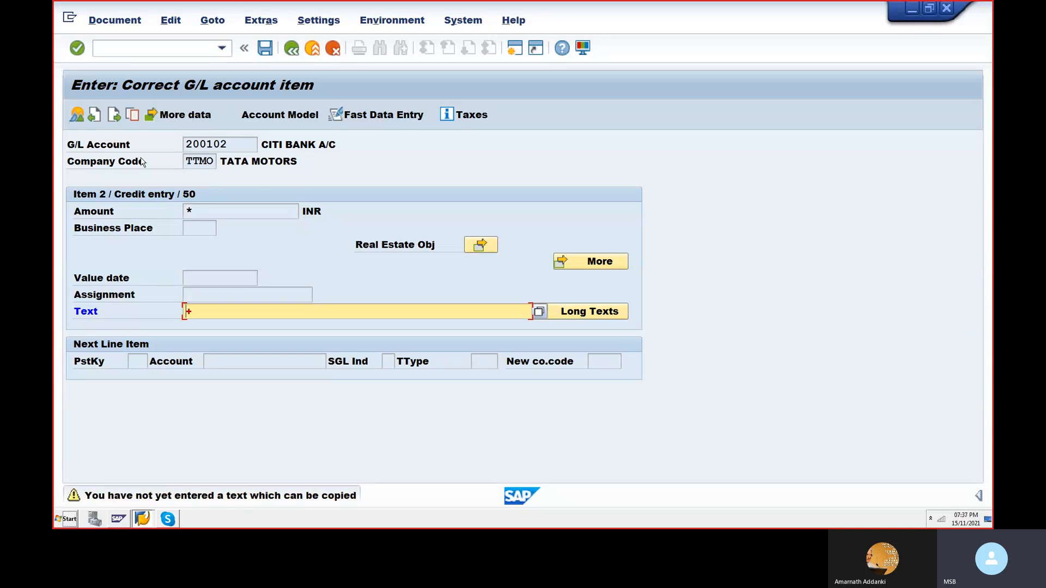
click(117, 25)
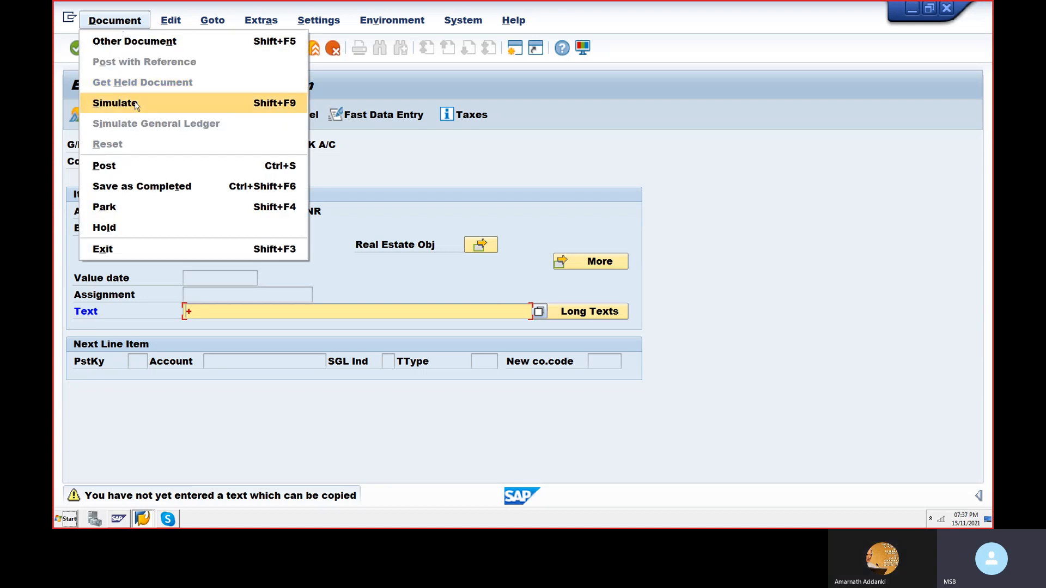
click(136, 105)
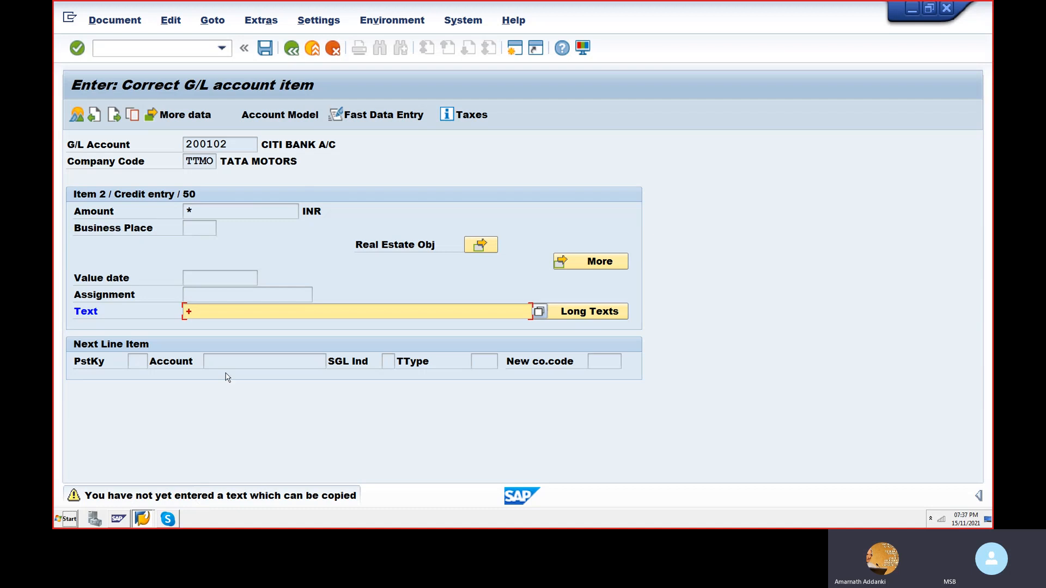
- Clear the Citi Bank item's text, then simulate and post the salaries document
click(217, 313)
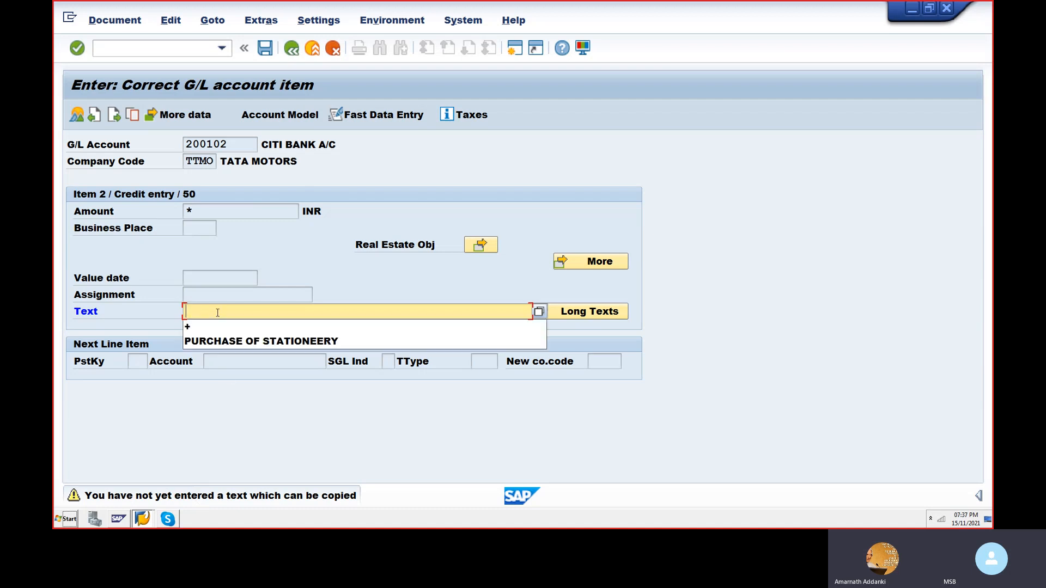
click(107, 25)
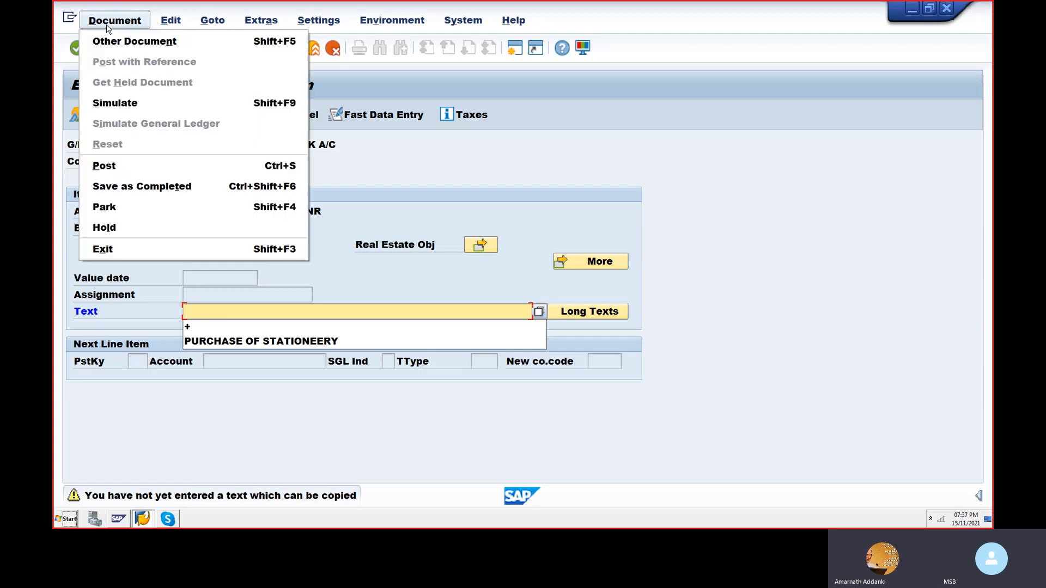
click(129, 110)
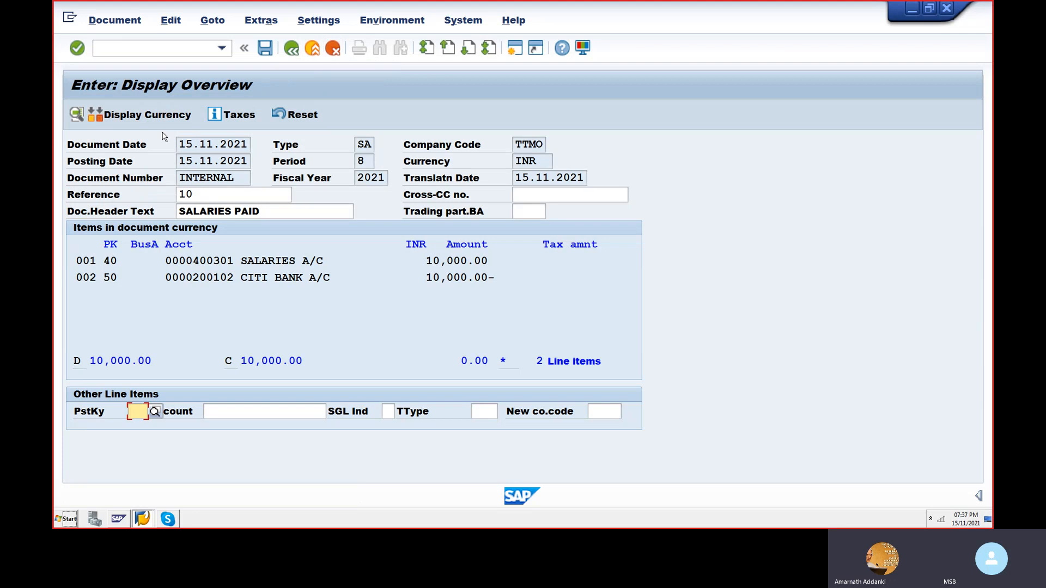
click(264, 50)
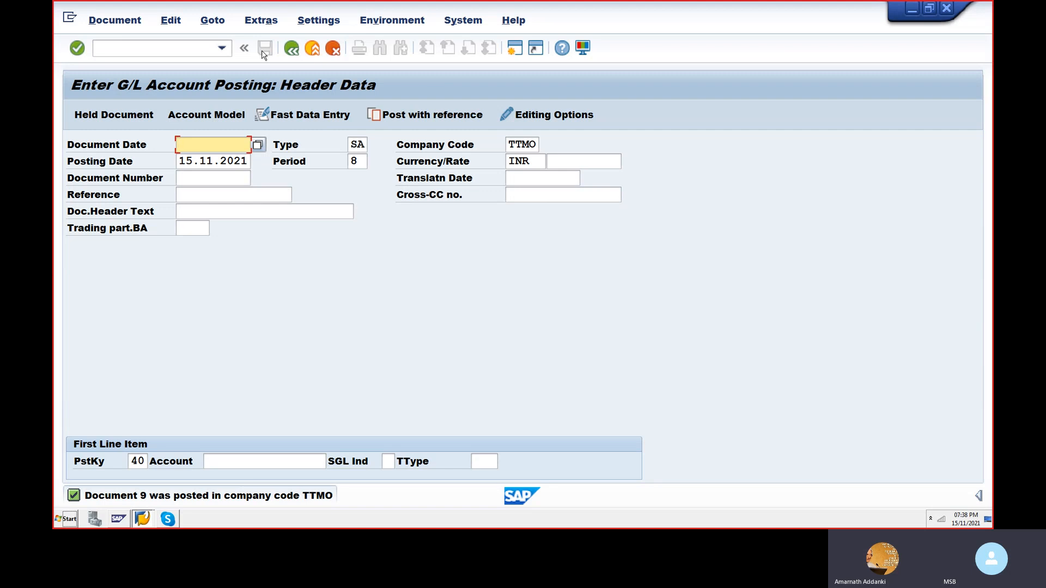
- Leave the current posting transaction and start FB50 with the command /NFB50
click(213, 26)
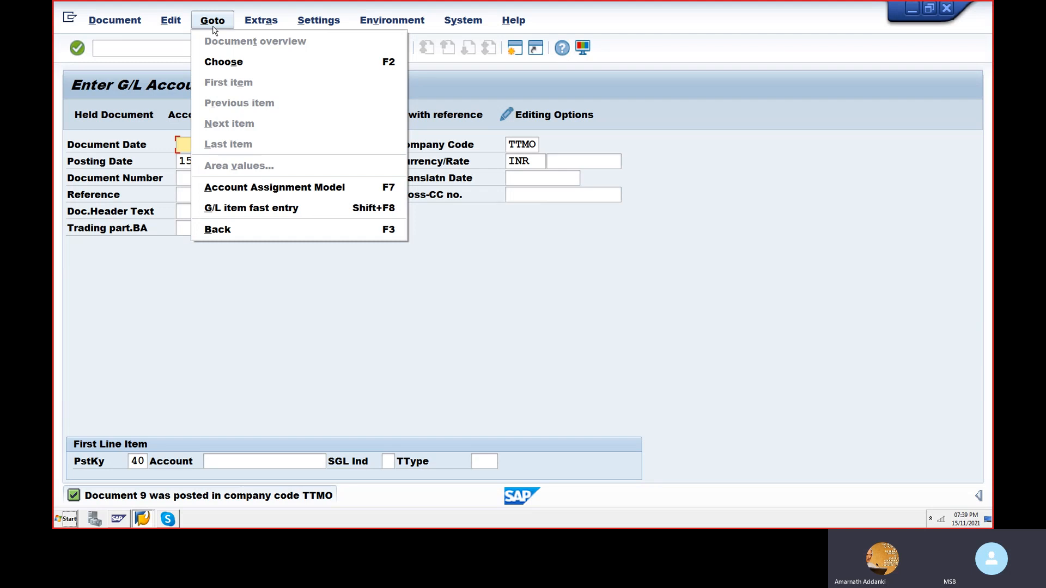
click(146, 51)
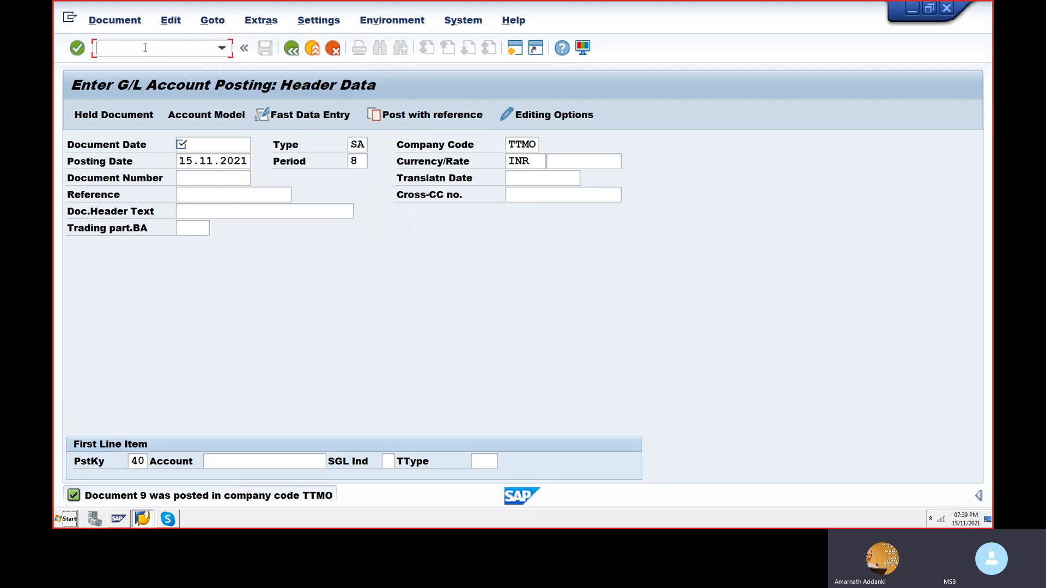
text(/NFB50)
key(Return)
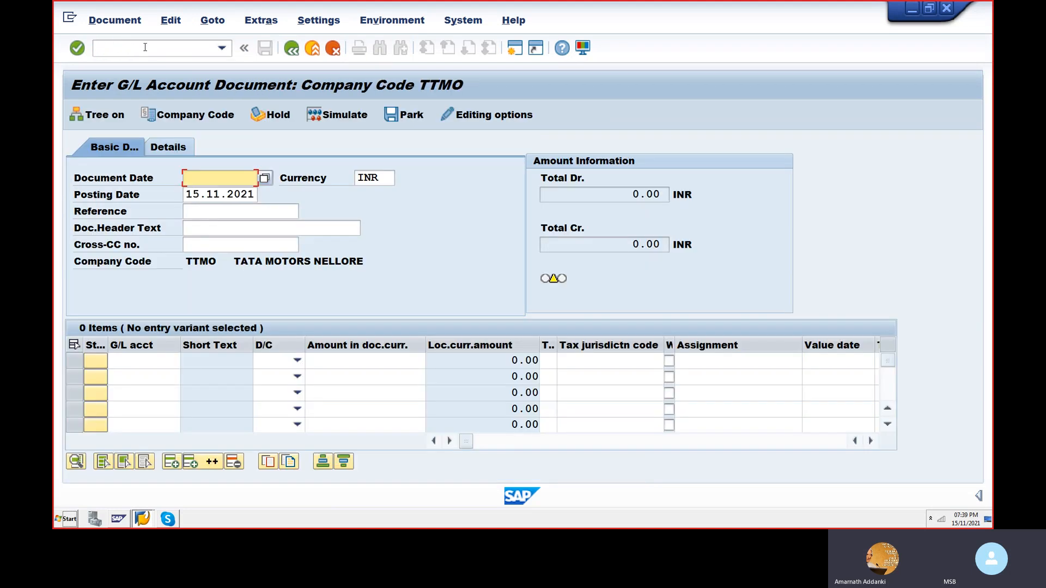
- Start a posting with reference to document 9 of company code TTMO, fiscal year 2021, and proceed to its header data
click(212, 20)
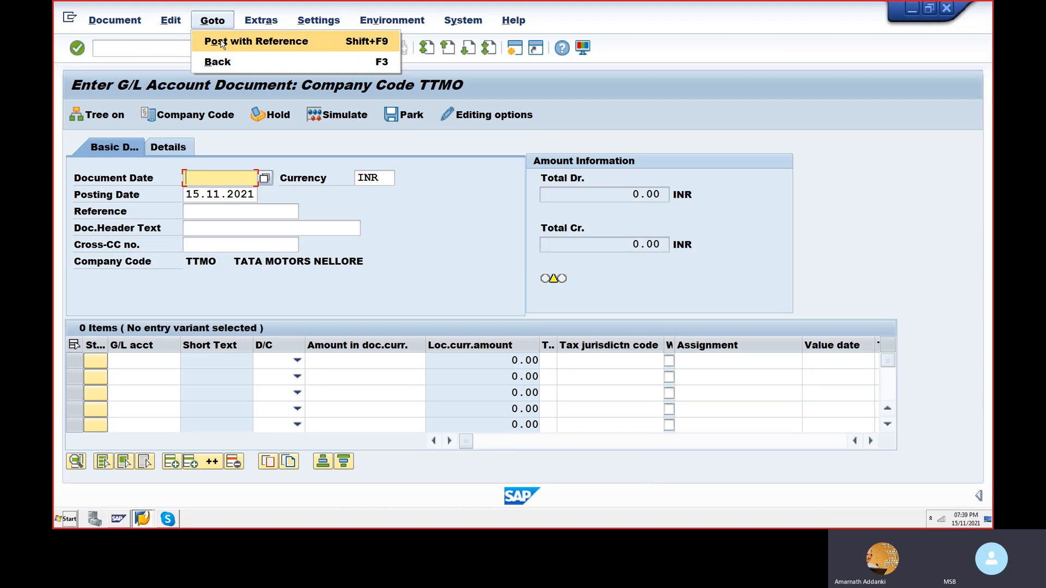
click(222, 43)
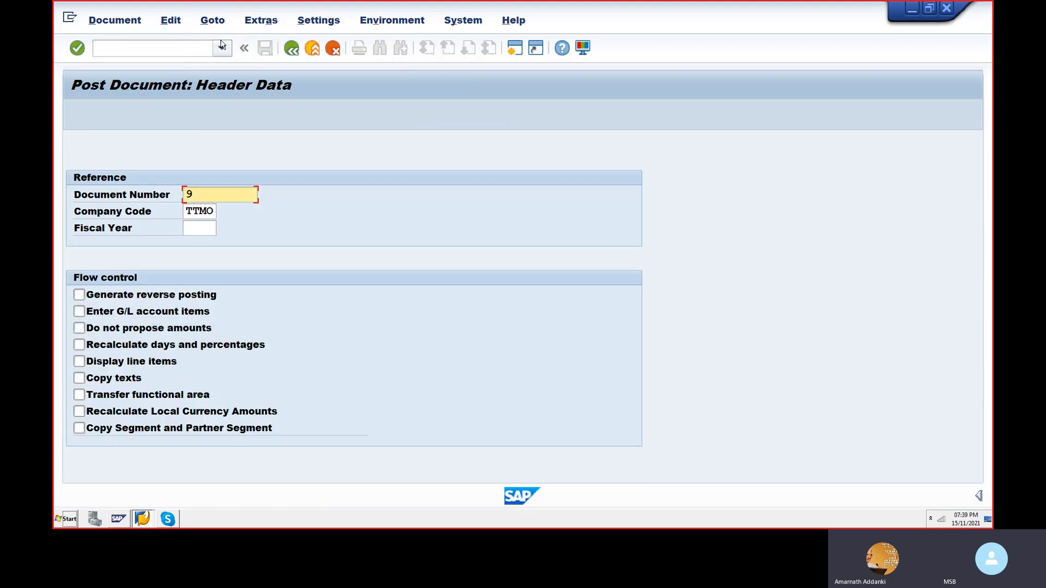
click(201, 227)
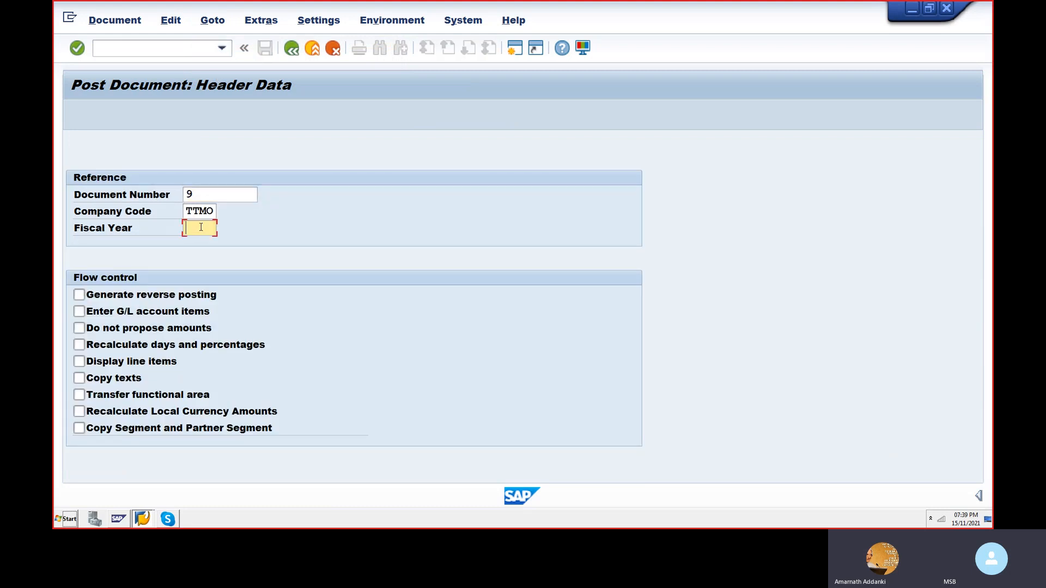
text(2021)
click(77, 311)
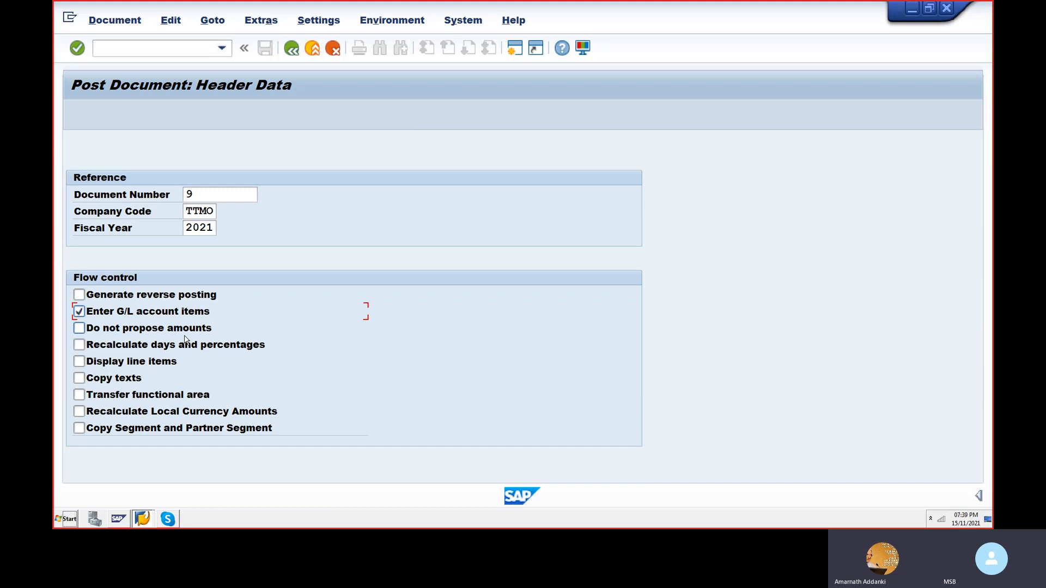
click(79, 312)
key(Return)
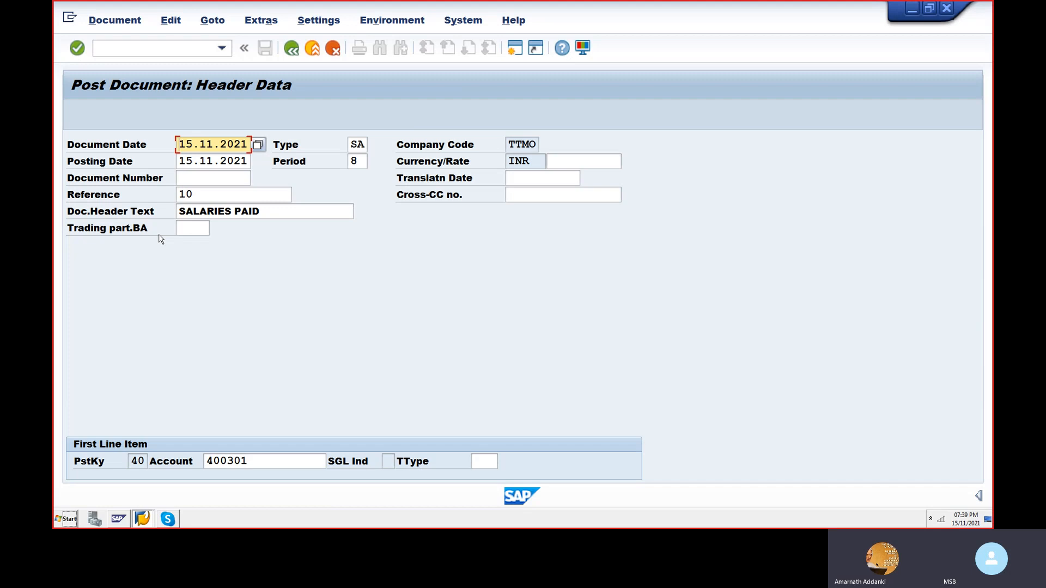
click(139, 21)
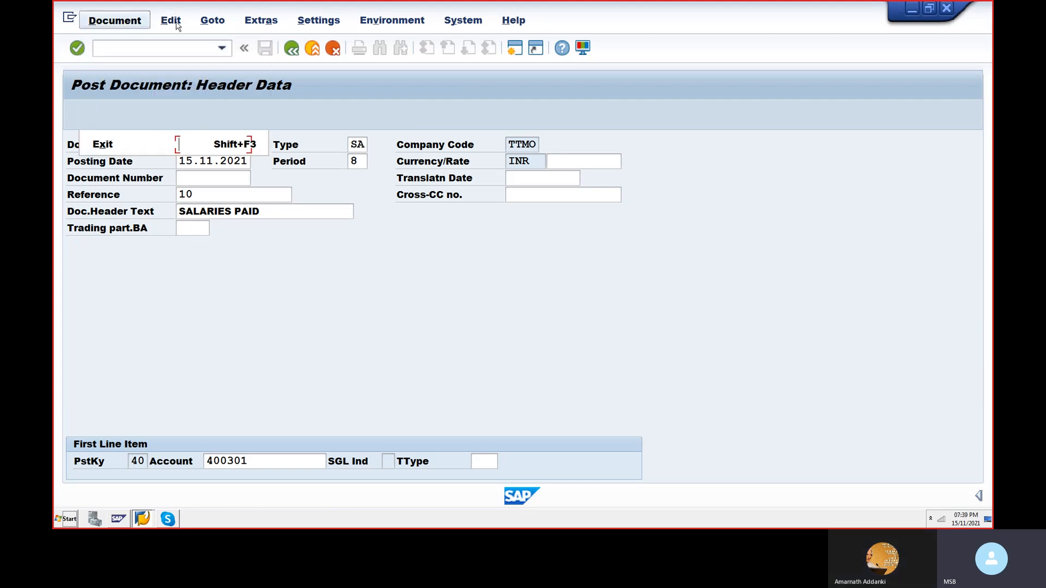
mouse_move(170, 27)
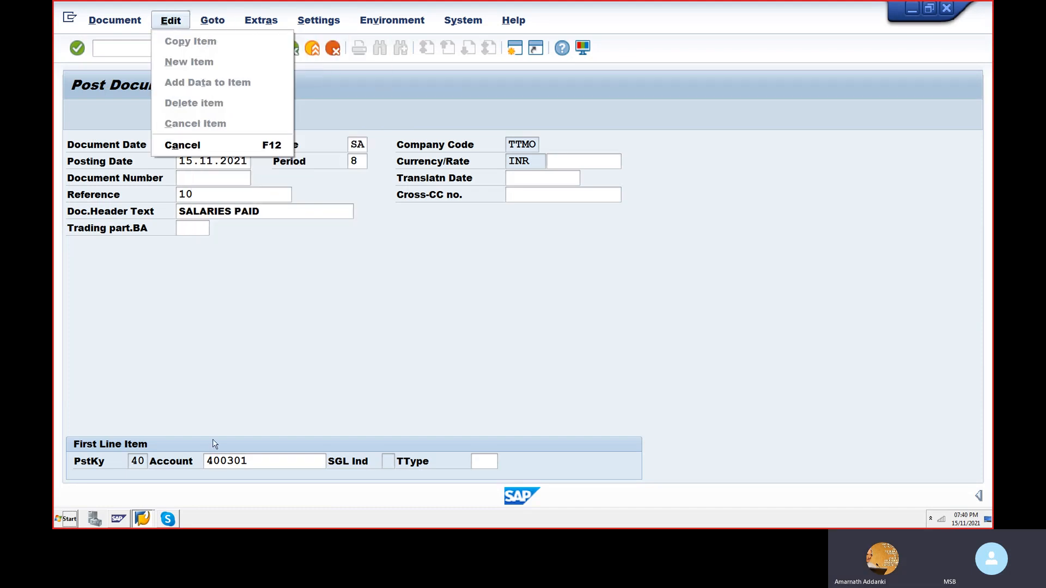
click(214, 408)
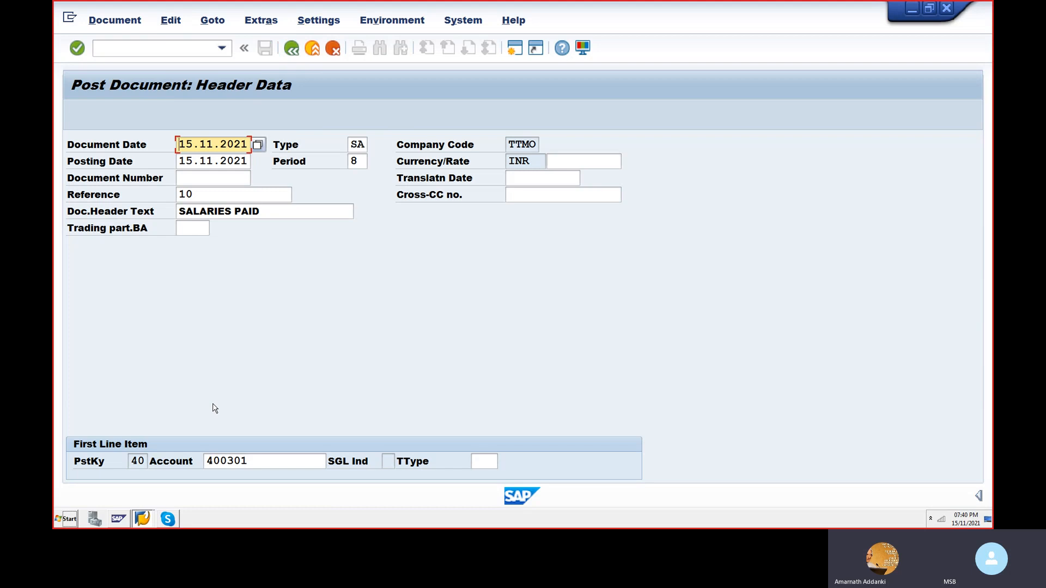
- Accept the header data copied from the reference document and post the new salaries document
key(Return)
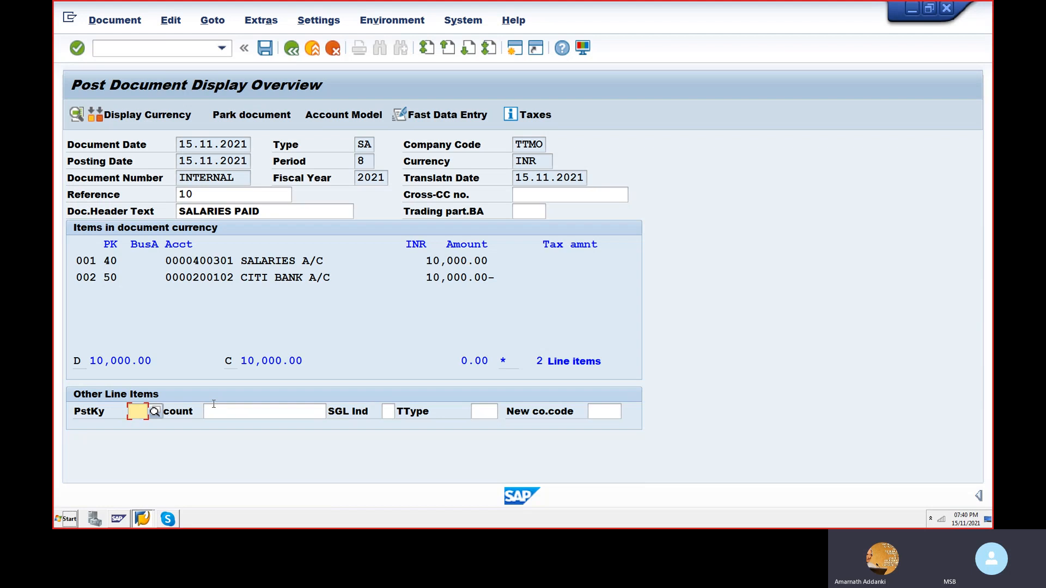
click(266, 48)
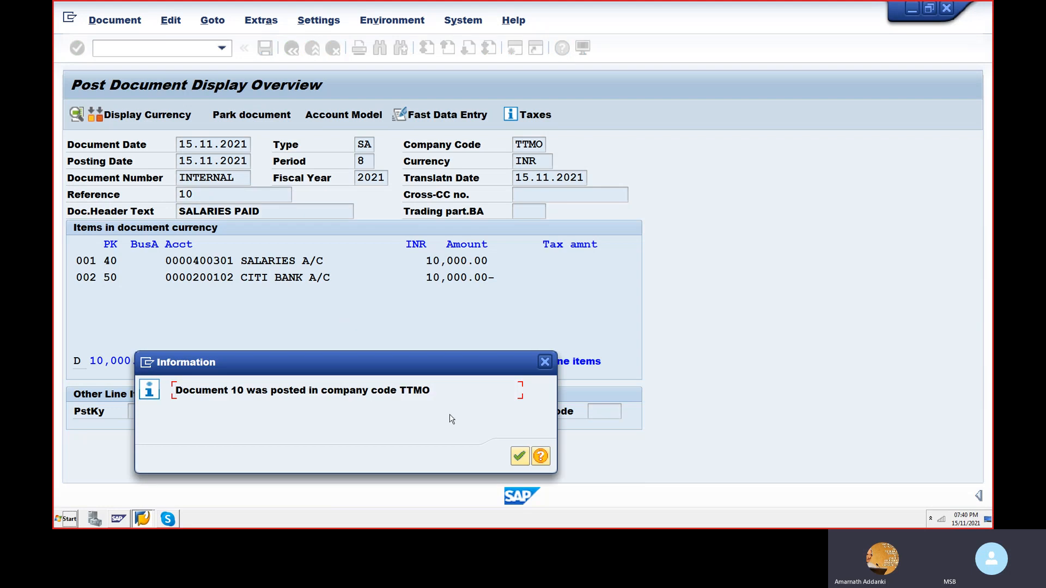
click(518, 456)
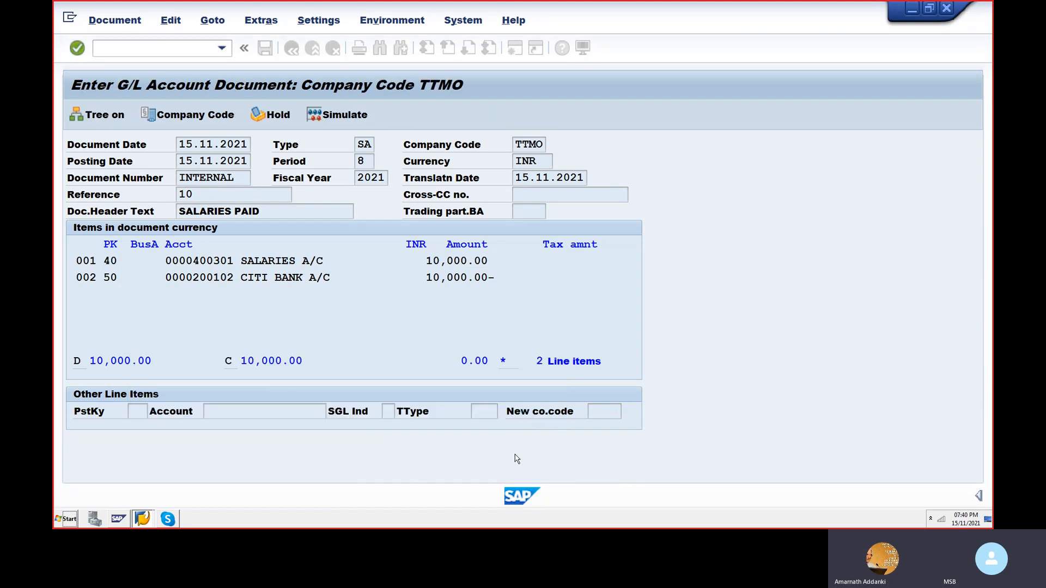
- Post a new salaries document with reference to document 10 of company code TTMO, keeping the copied header data and line items
click(213, 20)
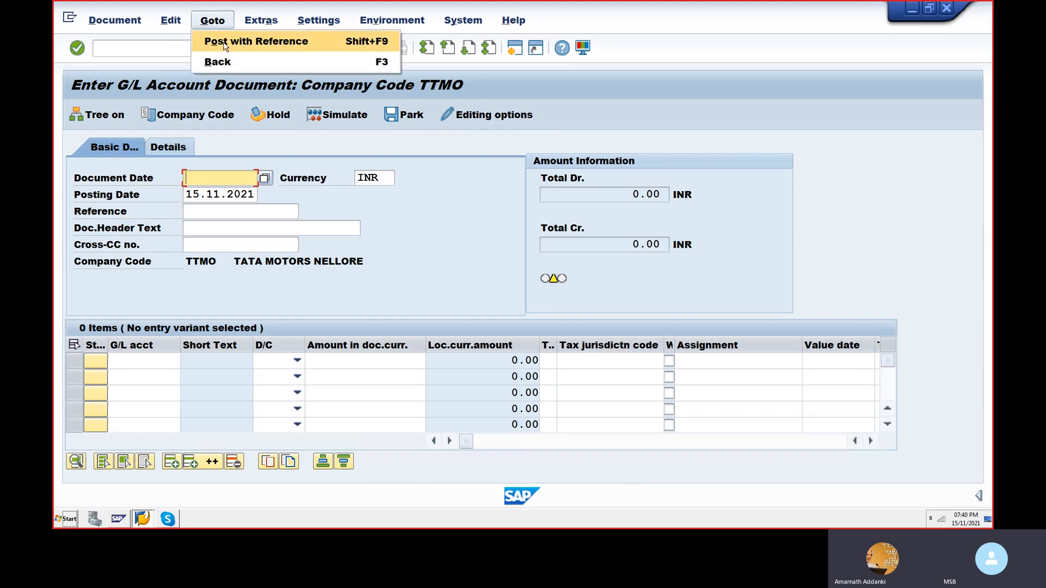
click(223, 42)
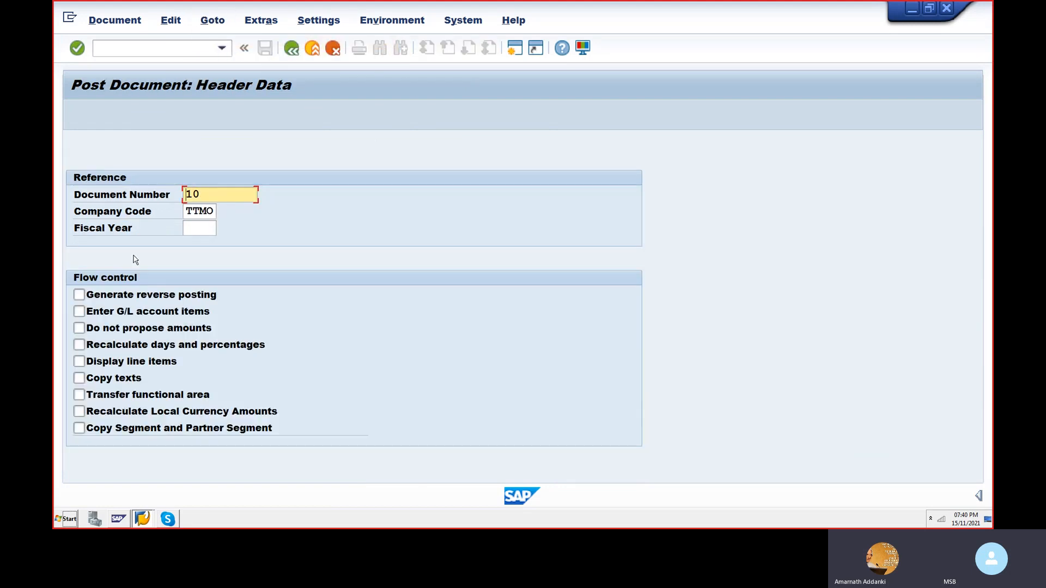
key(Return)
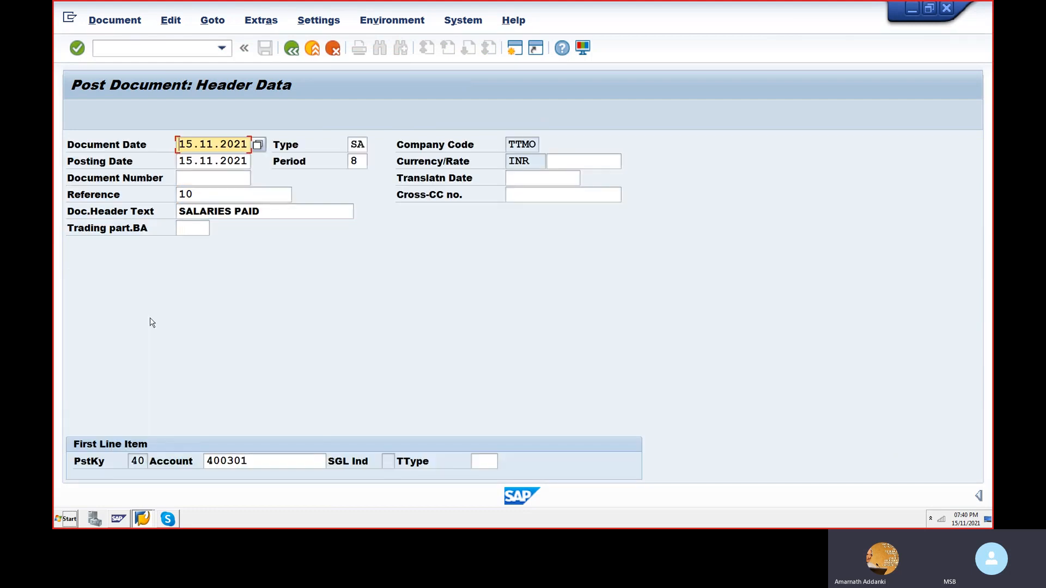
key(Return)
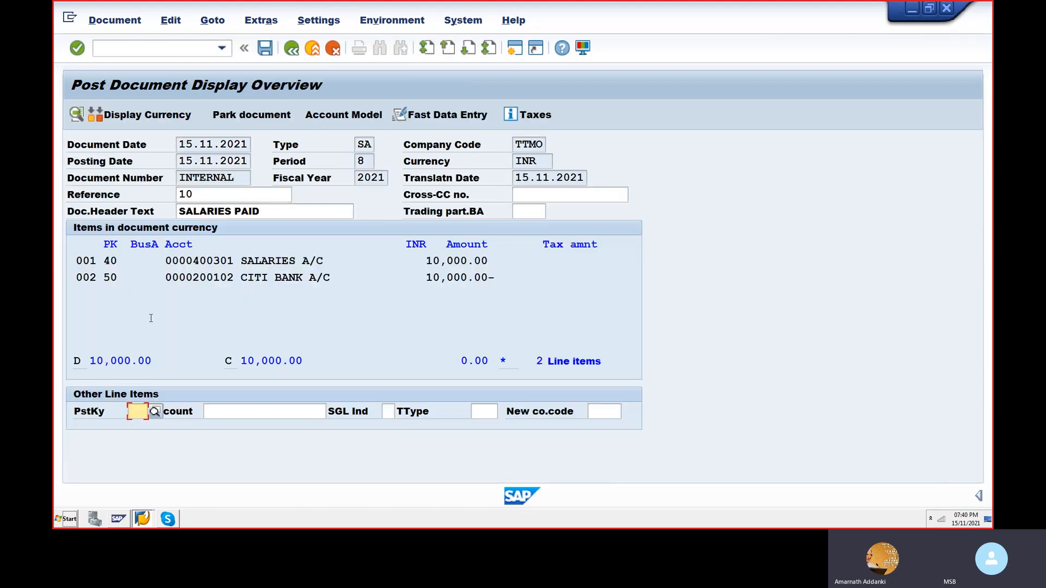
key(ctrl+s)
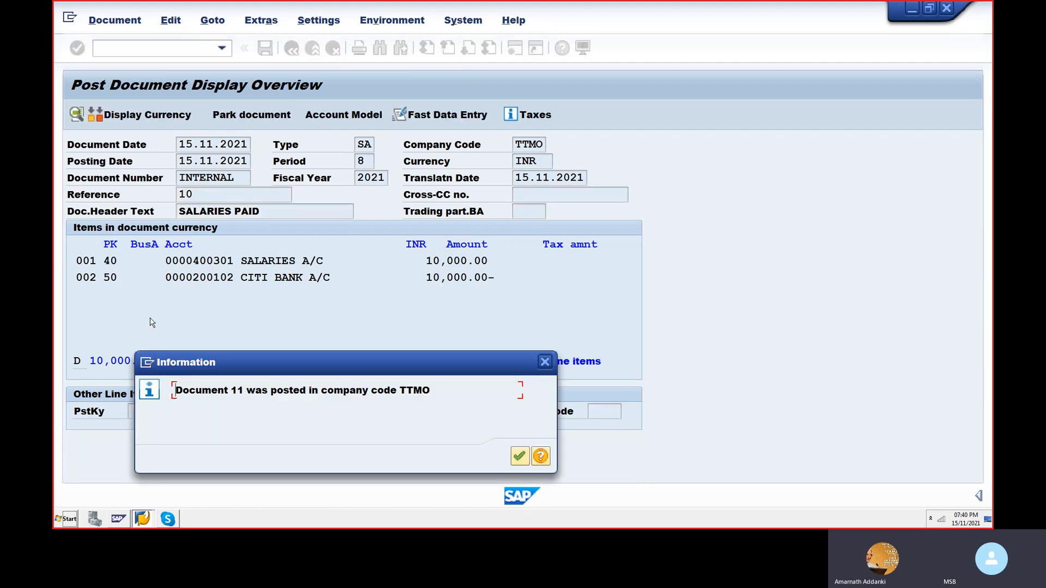
key(Tab)
key(Return)
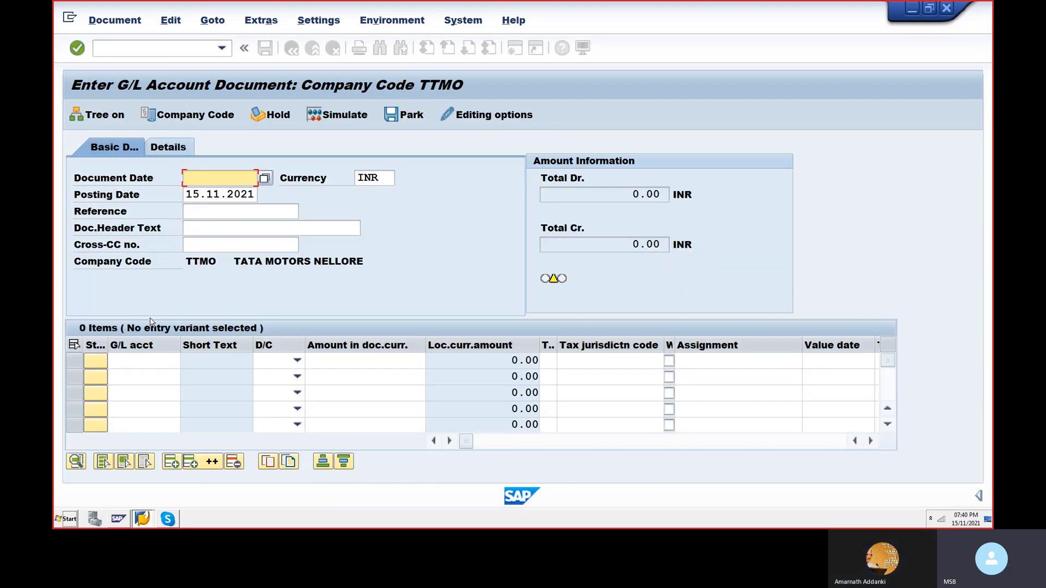
- Post another salaries document with reference to the document just posted, accepting its copied header data and line items
key(shift+F9)
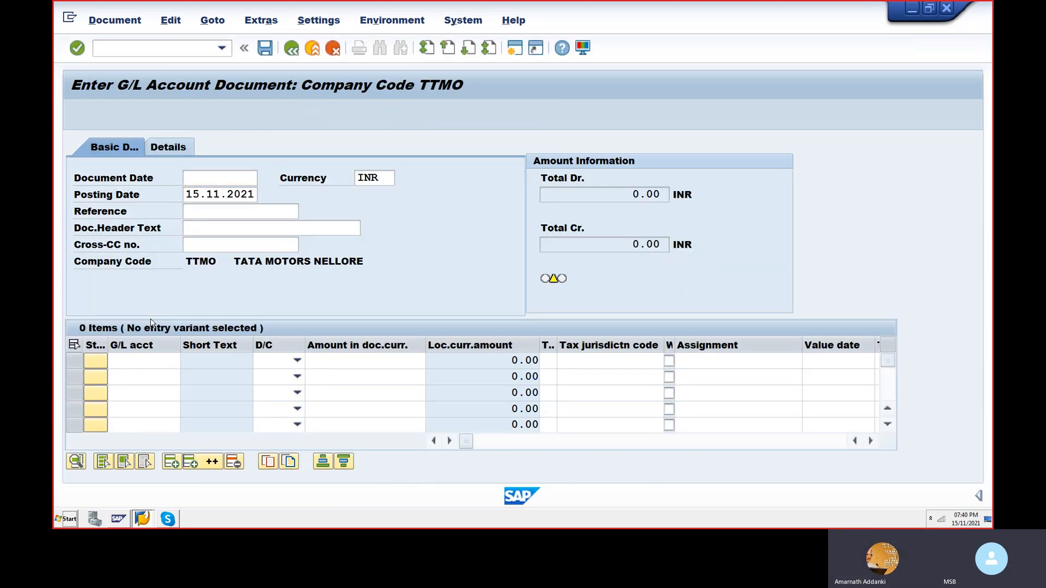
key(Return)
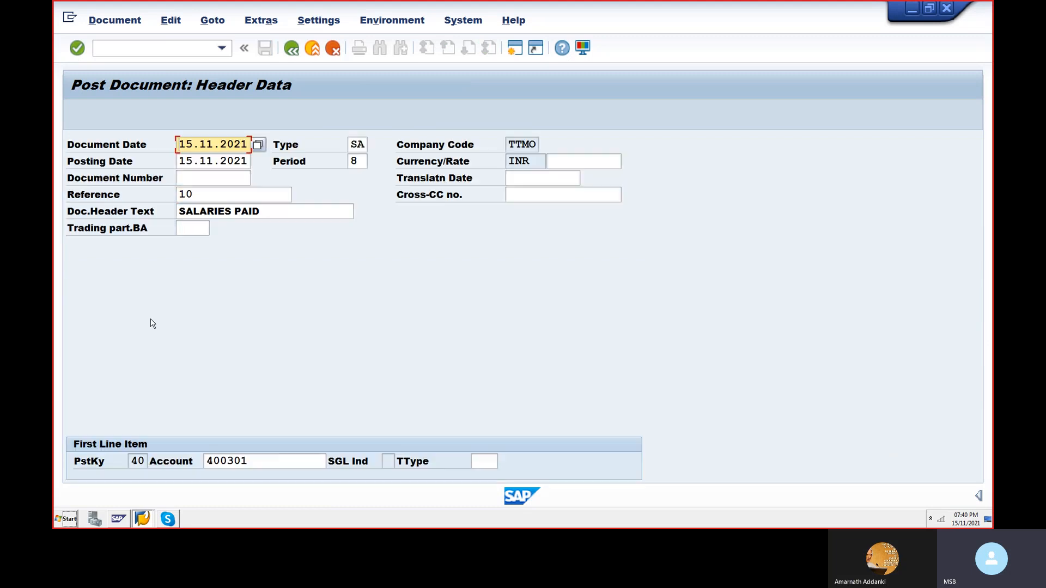
key(Return)
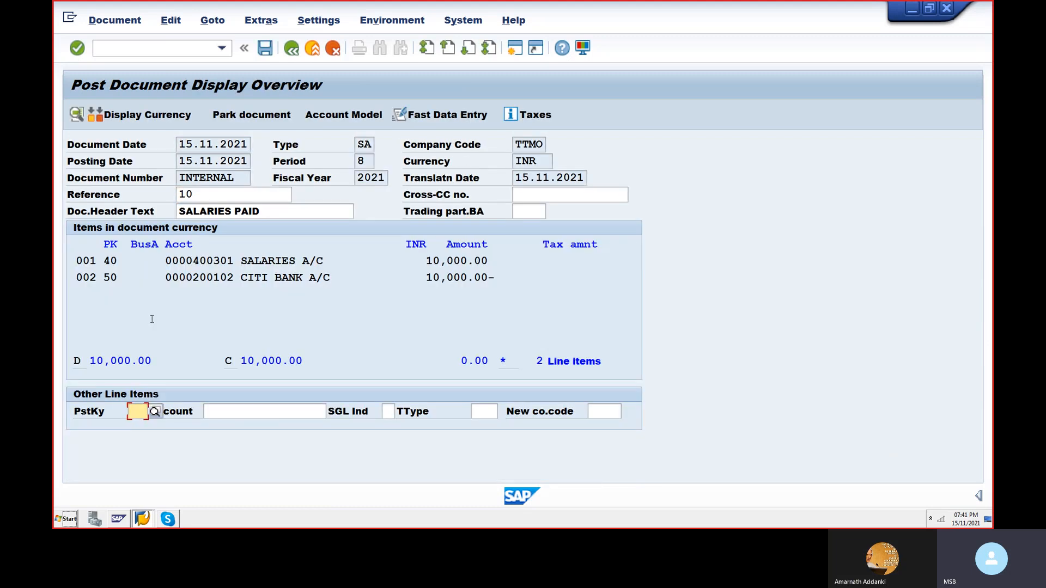
key(ctrl+s)
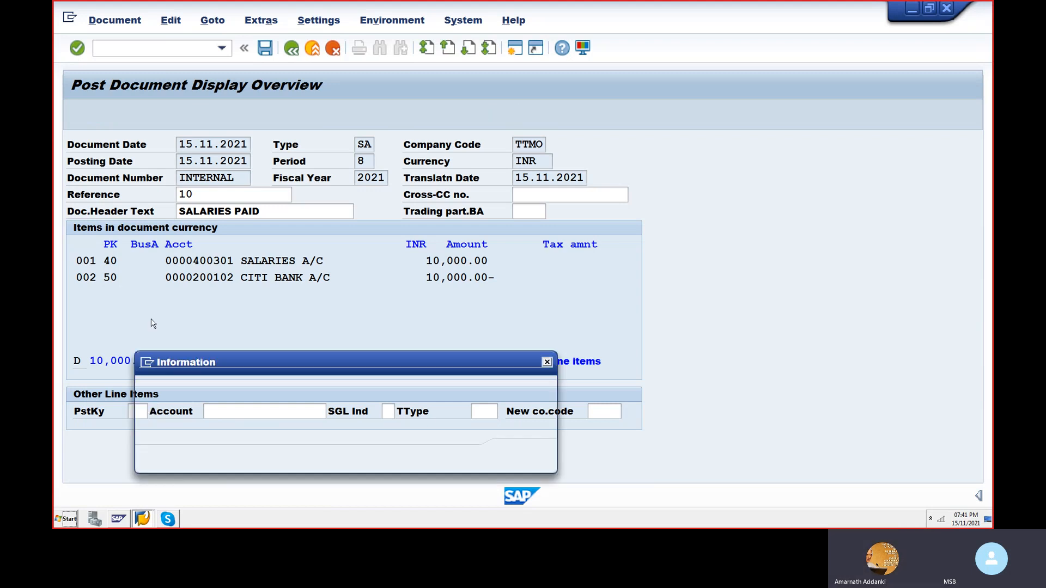
key(Return)
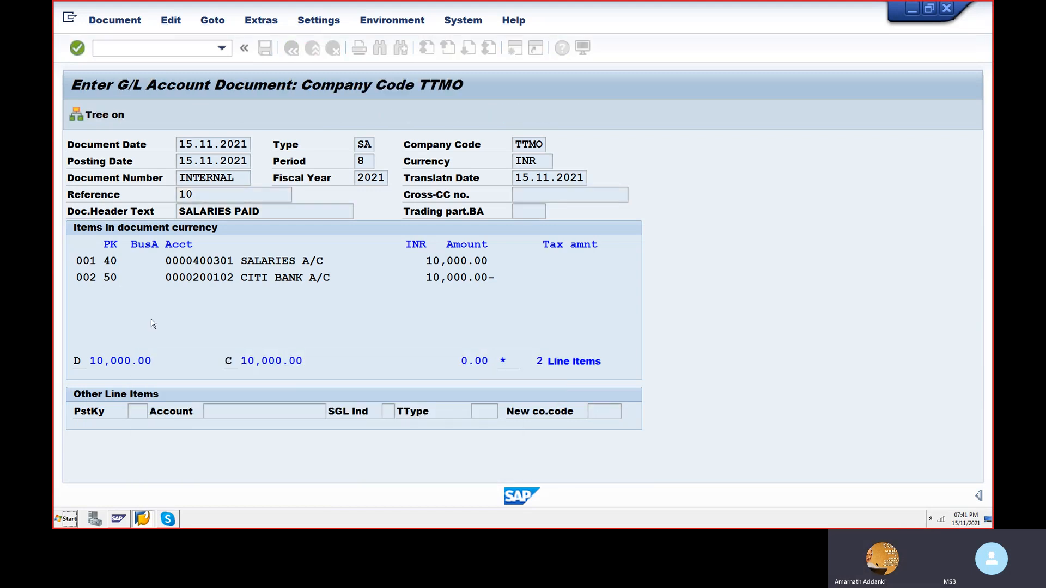
- Start a posting with reference to document 12 of company code TTMO and go to the first line item's account in its header data
key(shift+F9)
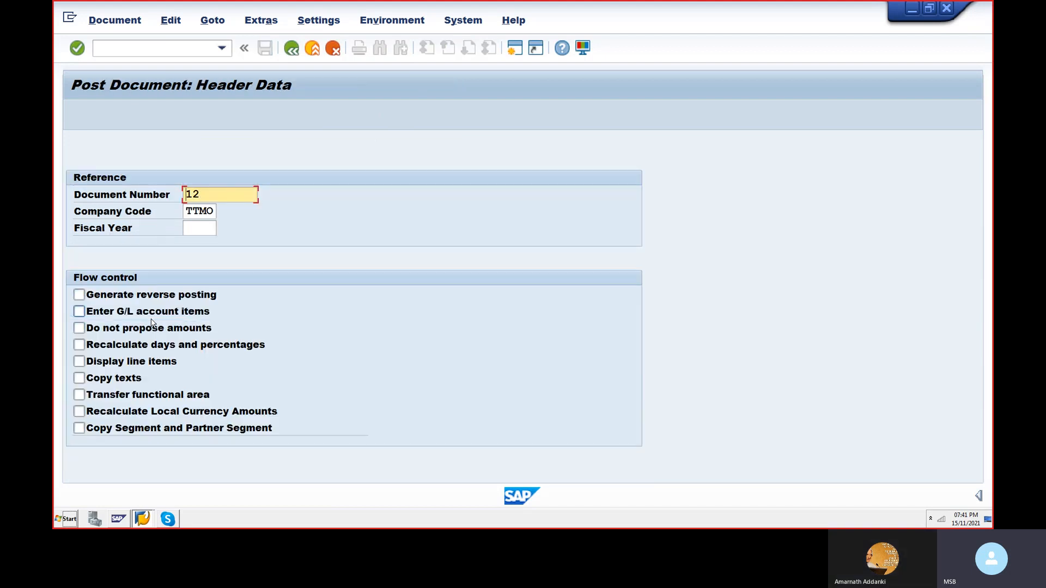
key(Return)
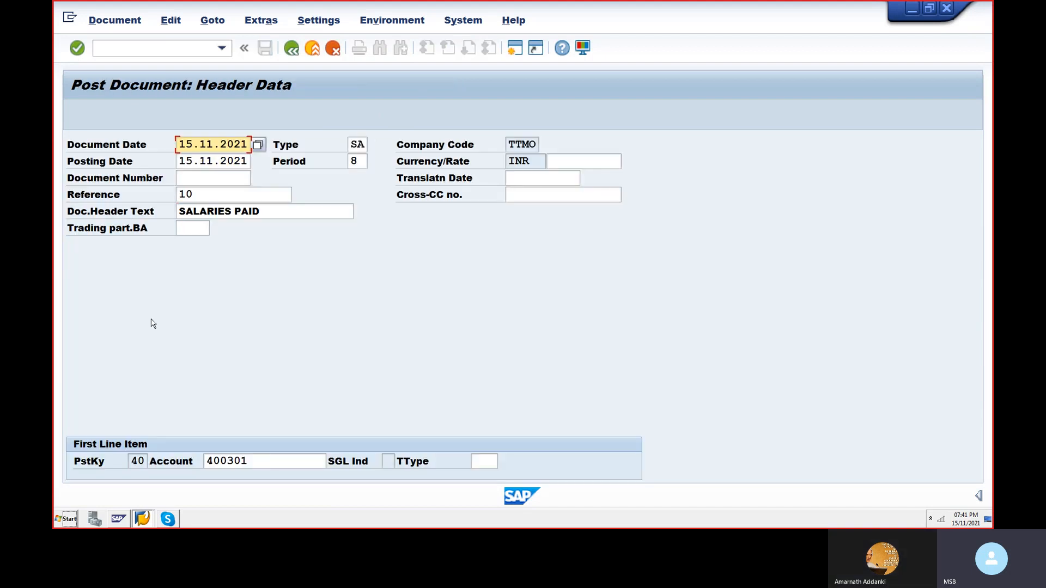
key(Tab)
key(Tab)
key(Tab)
key(Tab)
key(Tab)
key(Tab)
key(Tab)
key(Tab)
key(Tab)
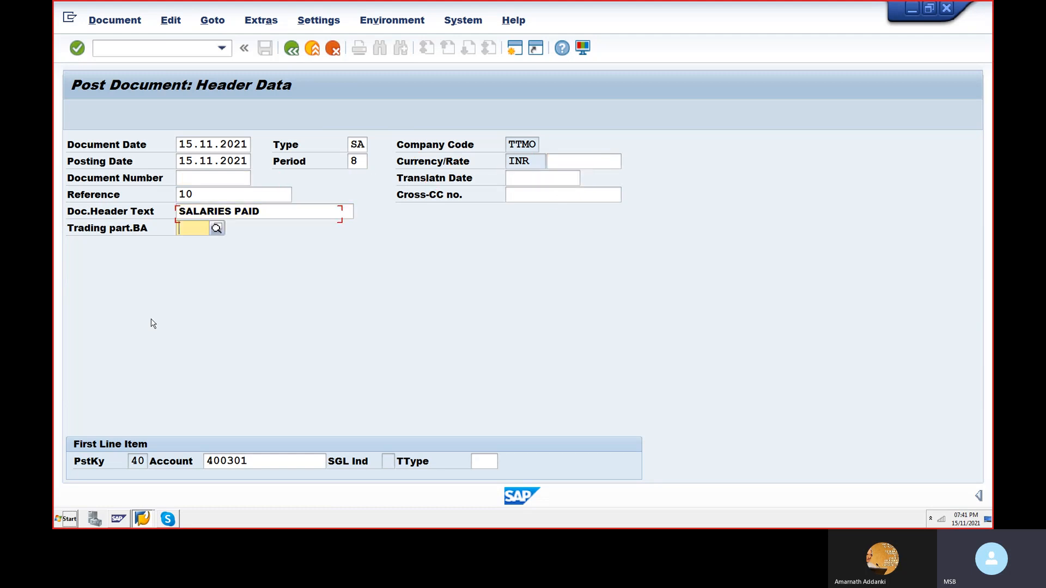
key(Tab)
key(Tab)
key(Tab)
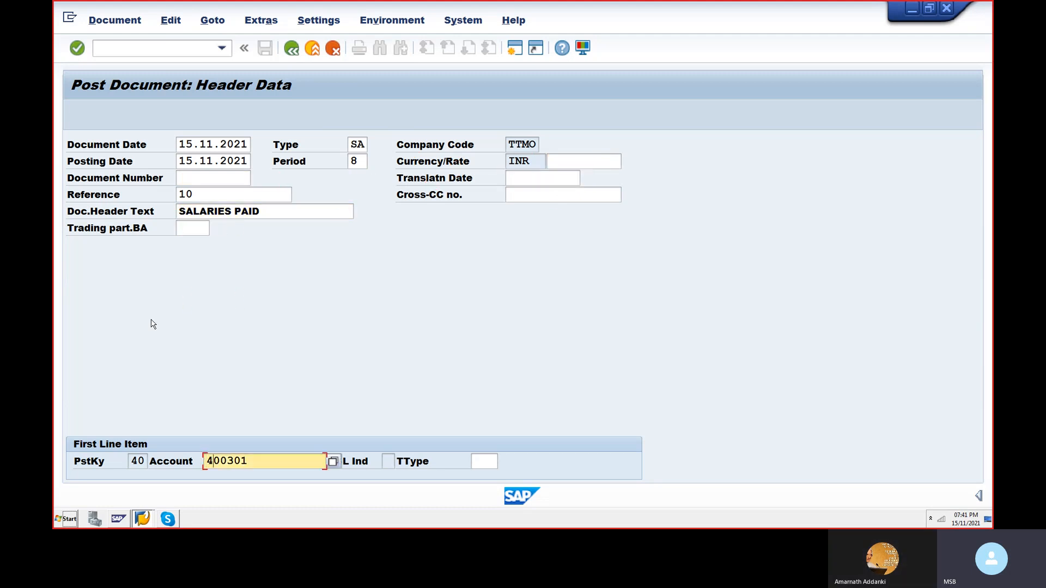
- Open the value search for the first line item's account and leave the G/L account restriction empty for company code TTMO
key(Right)
key(Right)
key(Right)
key(Right)
key(Right)
key(F4)
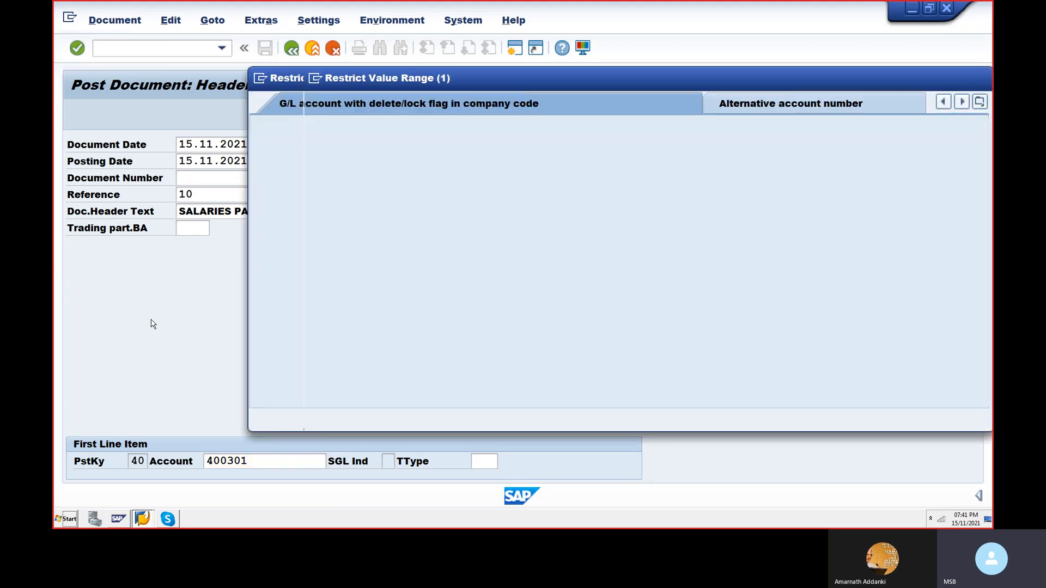
key(Tab)
key(Tab)
key(Tab)
key(shift+Tab)
key(shift+Tab)
key(shift+Tab)
key(Delete)
key(Tab)
key(Tab)
key(Tab)
key(Tab)
key(End)
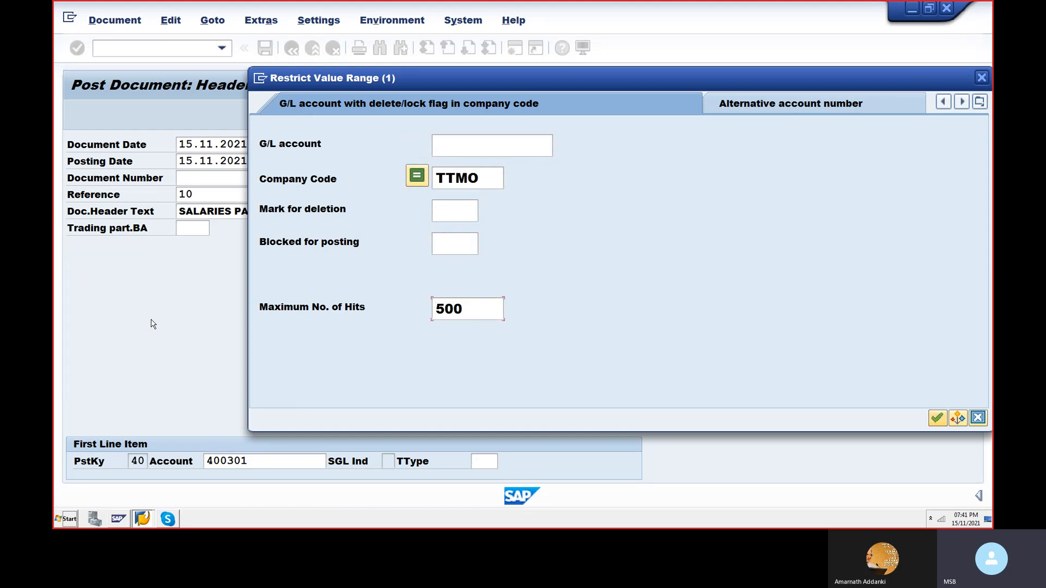